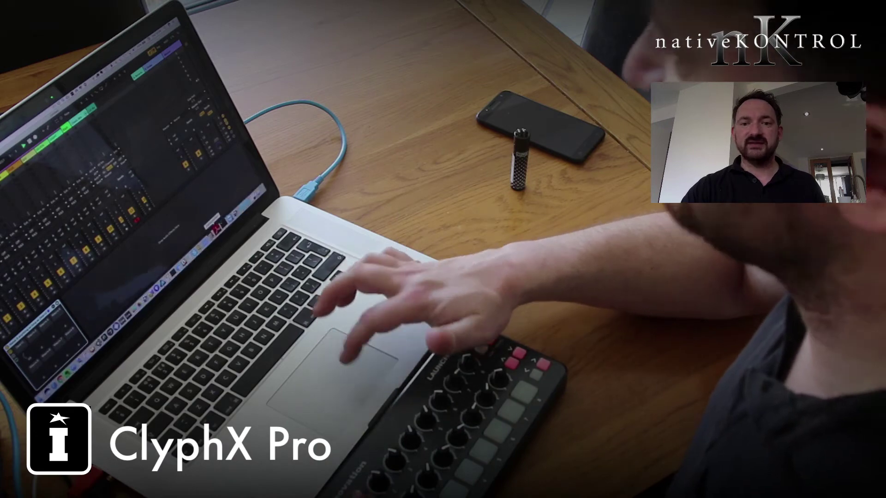
Open the Macrobat v1.0.0 manual and read through the contents to the Overview and Macrobat Rack Types sections
{"action": "left_click", "coordinate": [216, 227]}
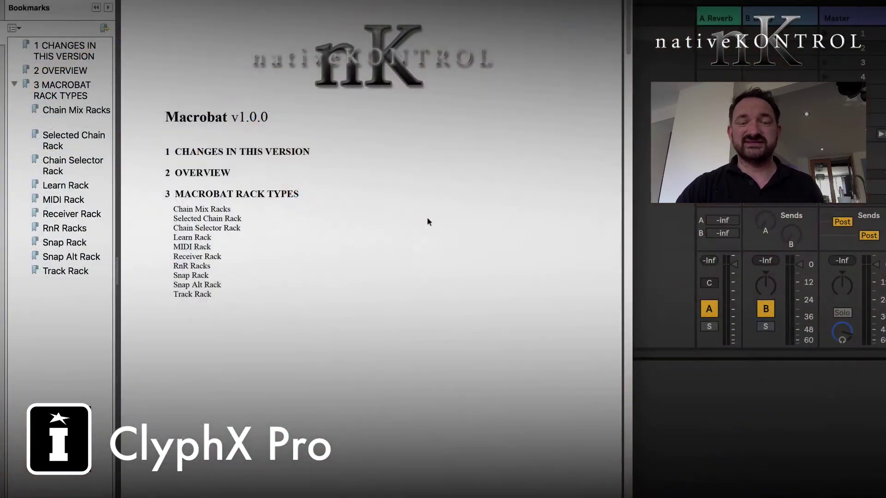
{"action": "scroll", "coordinate": [428, 222], "scroll_direction": "down", "scroll_amount": 4}
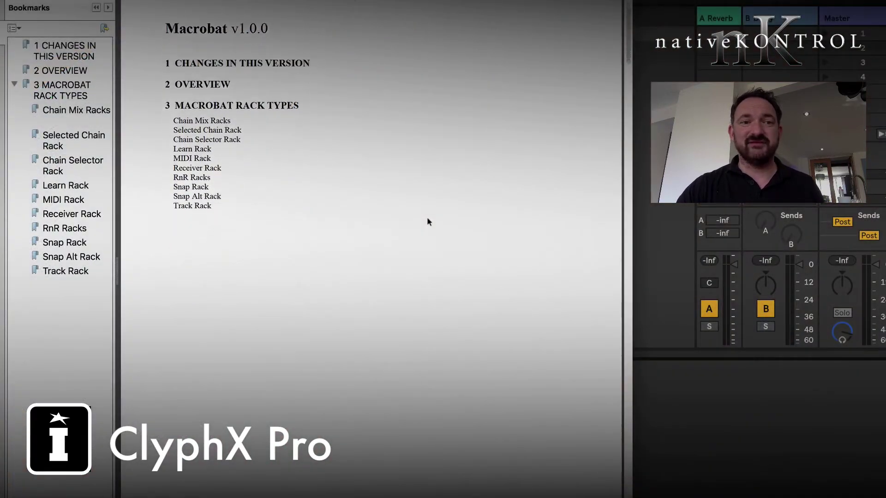
{"action": "scroll", "coordinate": [427, 218], "scroll_direction": "down", "scroll_amount": 10}
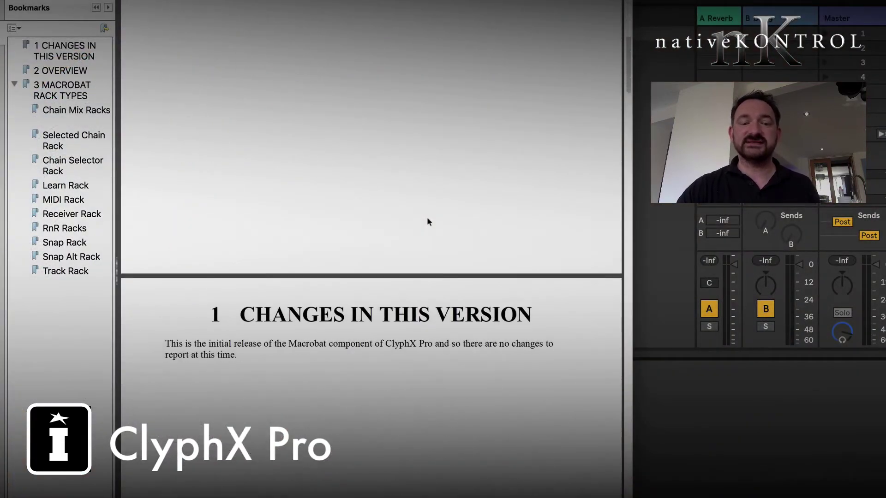
{"action": "scroll", "coordinate": [428, 222], "scroll_direction": "down", "scroll_amount": 7}
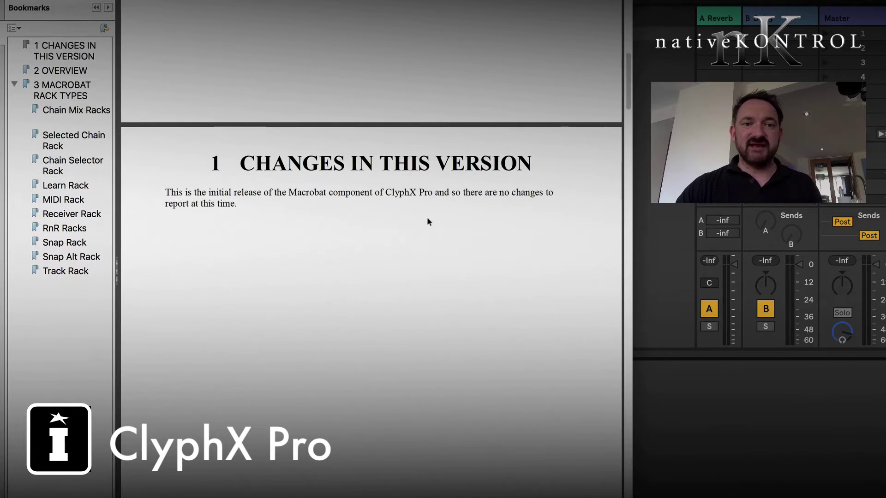
{"action": "scroll", "coordinate": [427, 222], "scroll_direction": "down", "scroll_amount": 4}
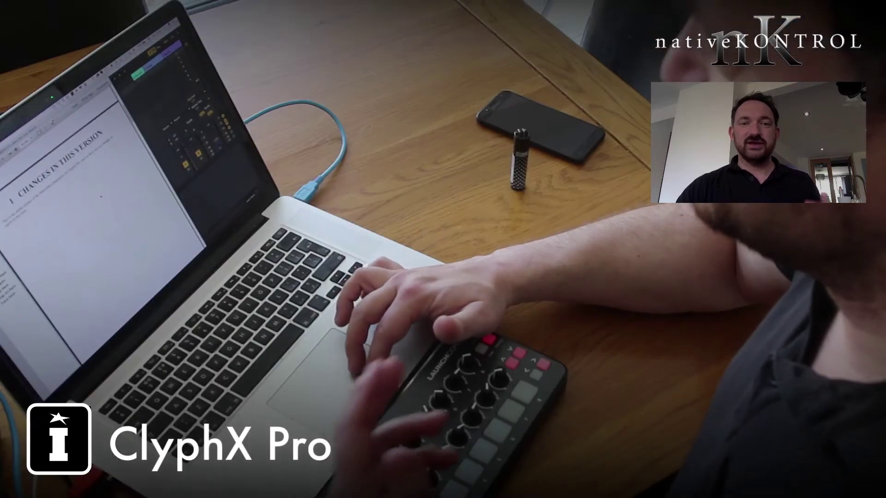
{"action": "scroll", "coordinate": [92, 208], "scroll_direction": "down", "scroll_amount": 2}
{"action": "scroll", "coordinate": [92, 207], "scroll_direction": "down", "scroll_amount": 5}
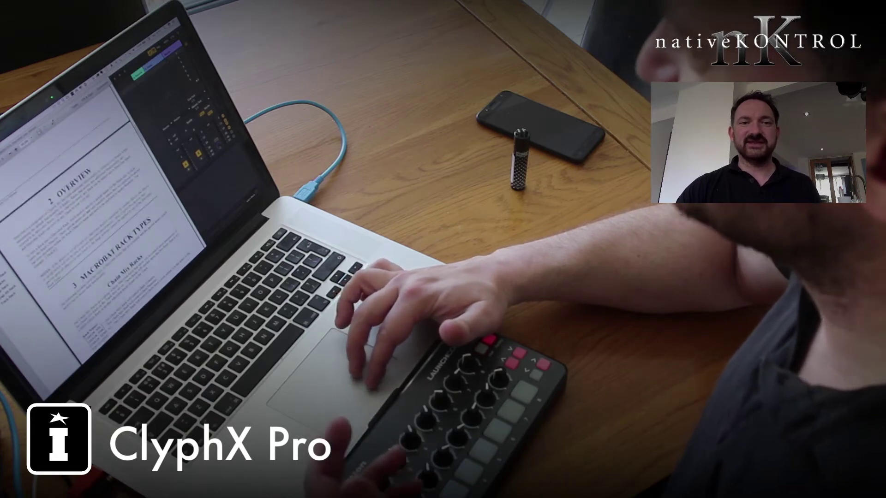
{"action": "scroll", "coordinate": [93, 207], "scroll_direction": "down", "scroll_amount": 2}
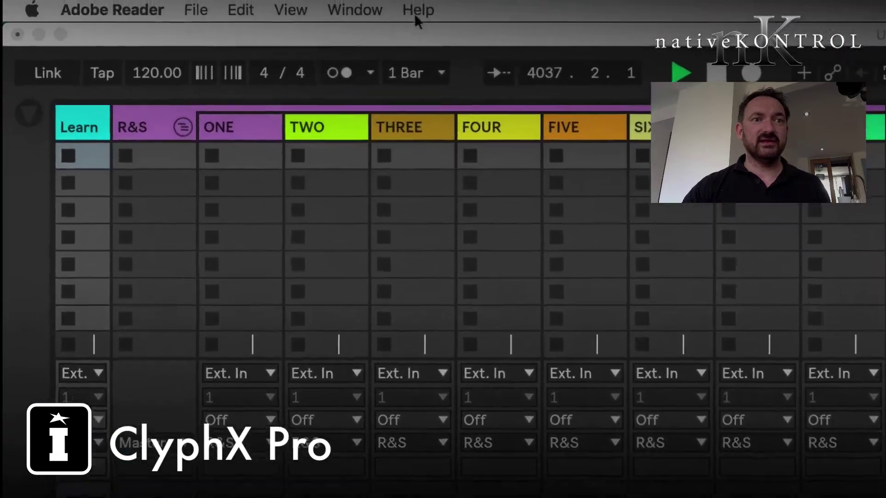
Open Live's Help View and browse the installed Packs list down to the ClyphX Pro lessons
{"action": "left_click", "coordinate": [388, 23]}
{"action": "left_click", "coordinate": [425, 12]}
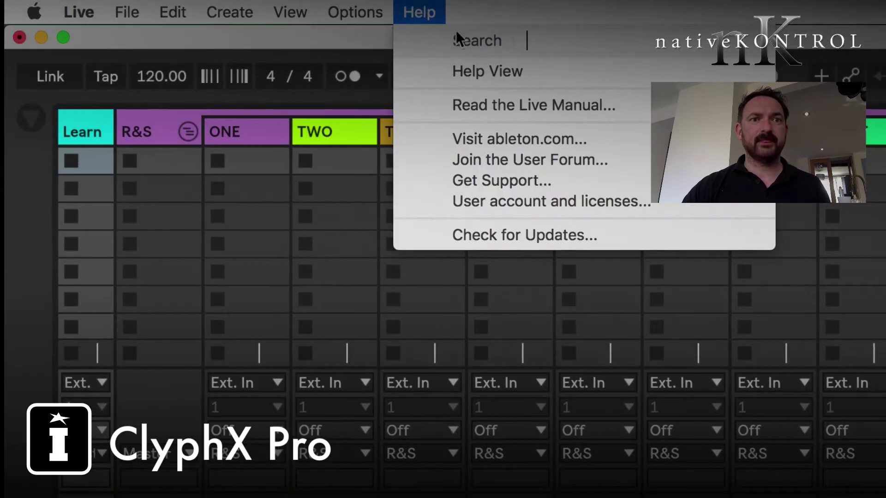
{"action": "left_click", "coordinate": [497, 73]}
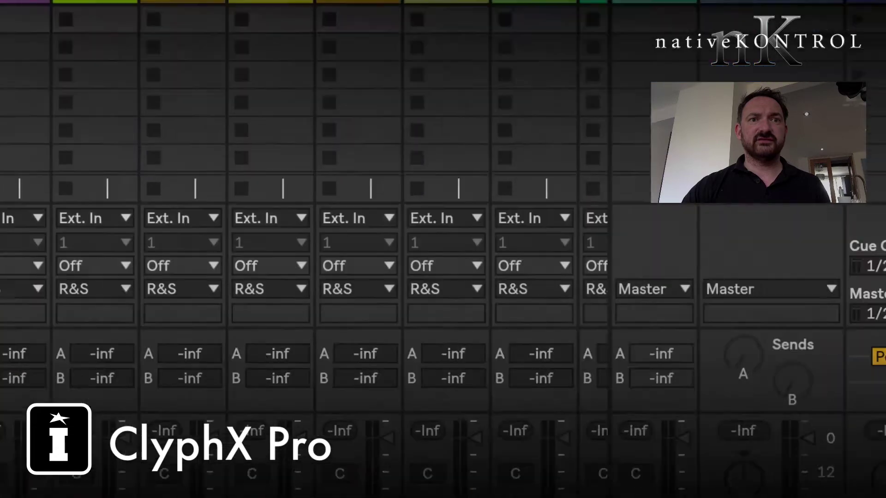
{"action": "scroll", "coordinate": [549, 249], "scroll_direction": "down", "scroll_amount": 3}
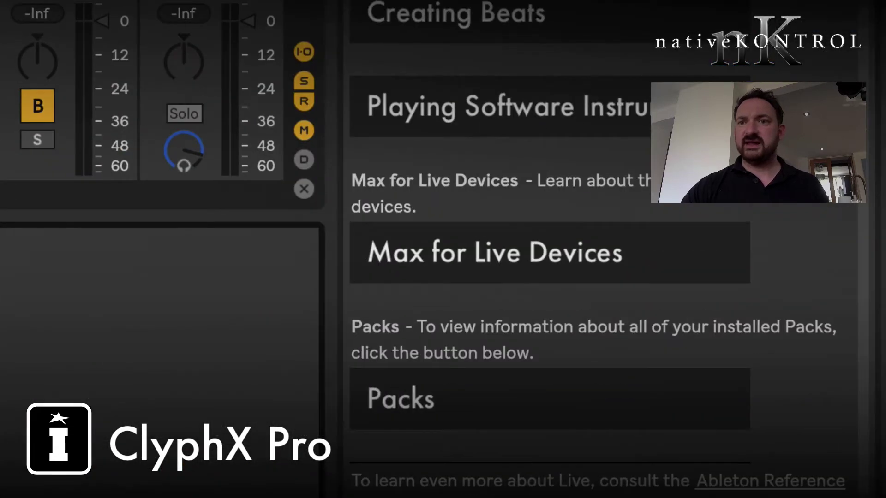
{"action": "left_click", "coordinate": [467, 400]}
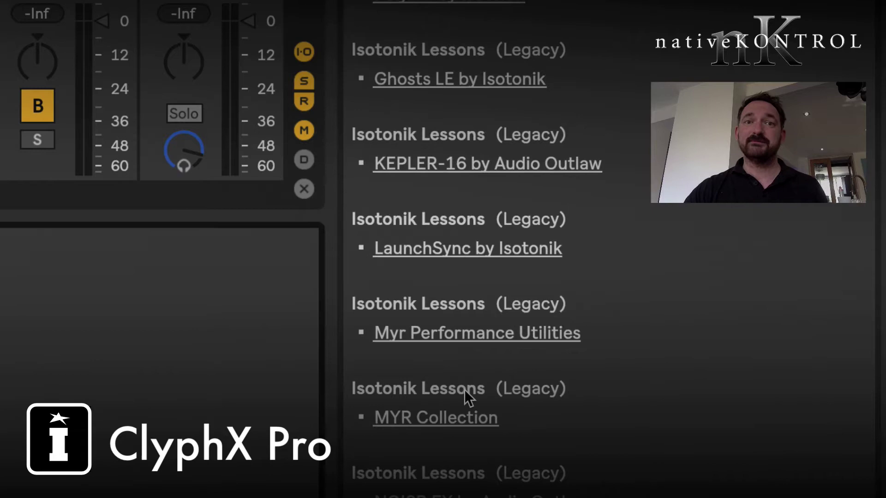
{"action": "scroll", "coordinate": [464, 390], "scroll_direction": "down", "scroll_amount": 15}
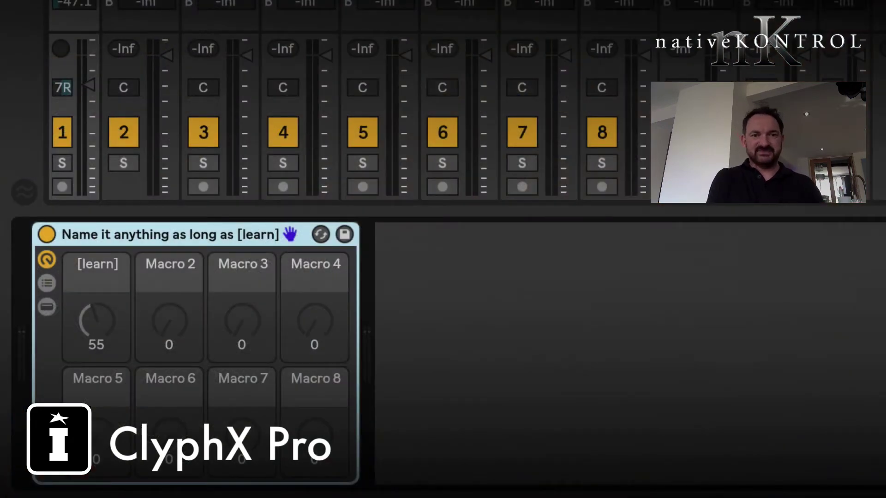
Check the [learn] macro's 1/21 MIDI mapping, then show the browser's audio effects list
{"action": "key", "text": "ctrl+m"}
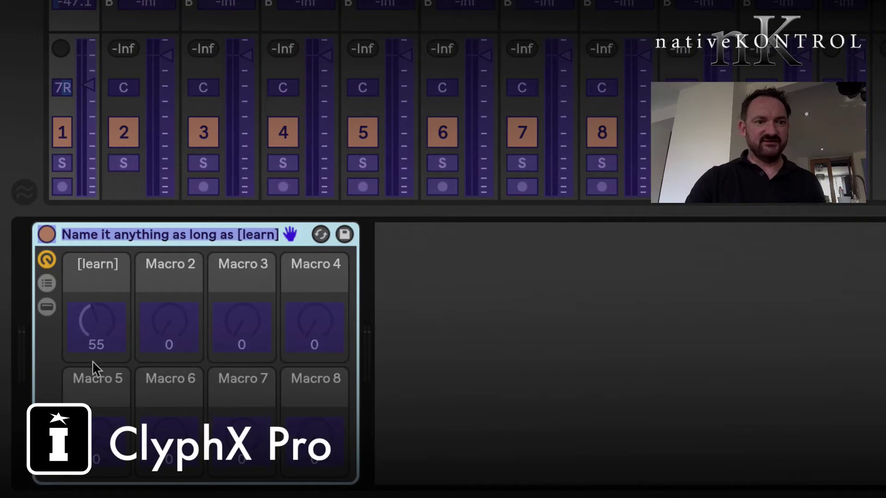
{"action": "left_click", "coordinate": [102, 323]}
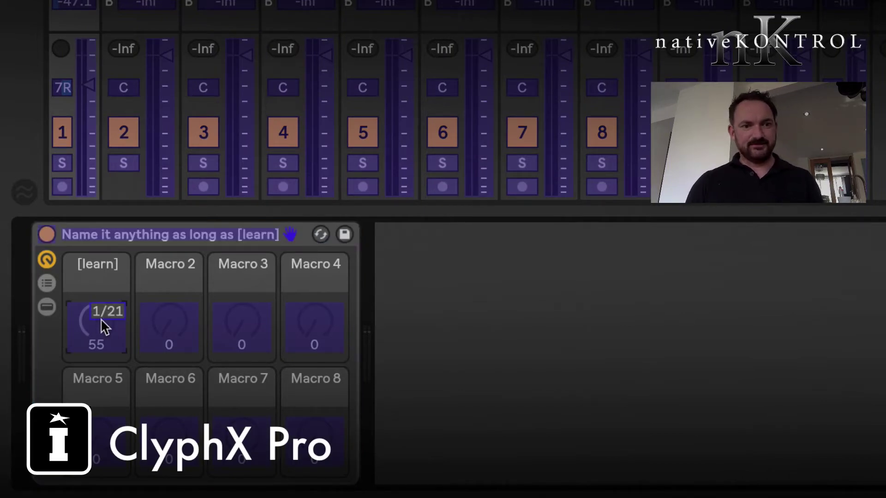
{"action": "key", "text": "ctrl+m"}
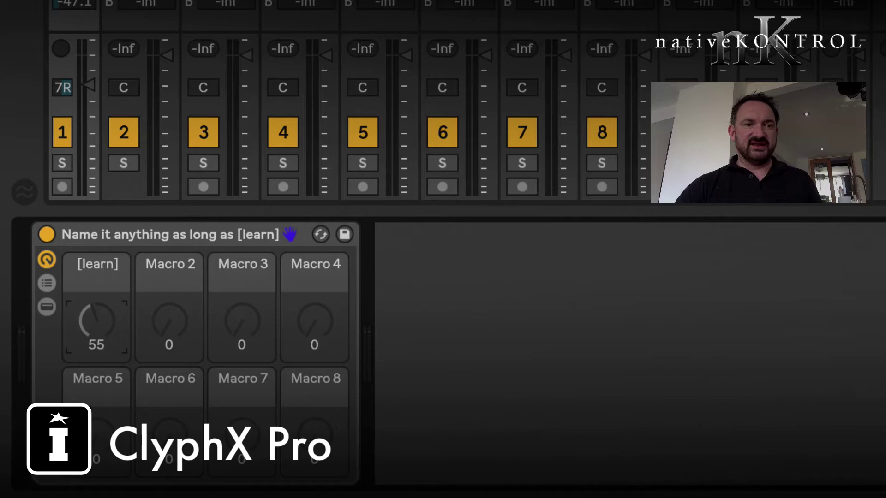
{"action": "key", "text": "ctrl+alt+b"}
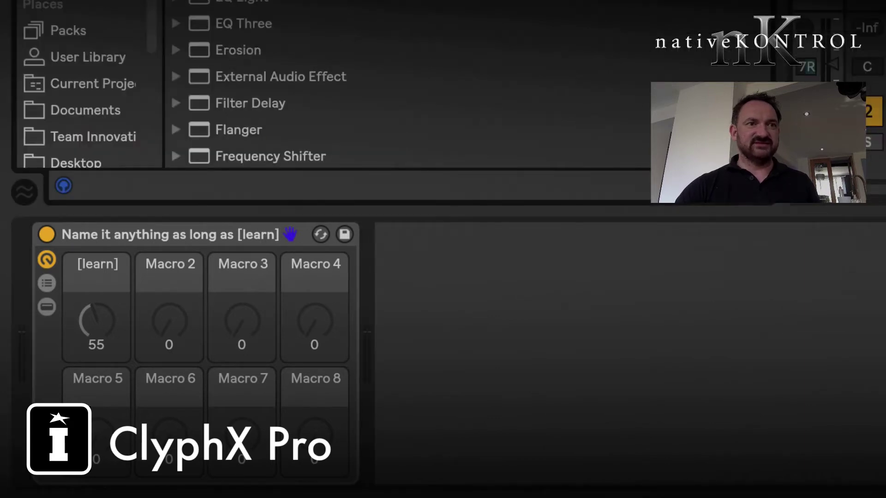
Add a second empty Audio Effect Rack after the first and name it 'name it anything [learn]'
{"action": "left_click_drag", "start_coordinate": [501, 241], "coordinate": [501, 241]}
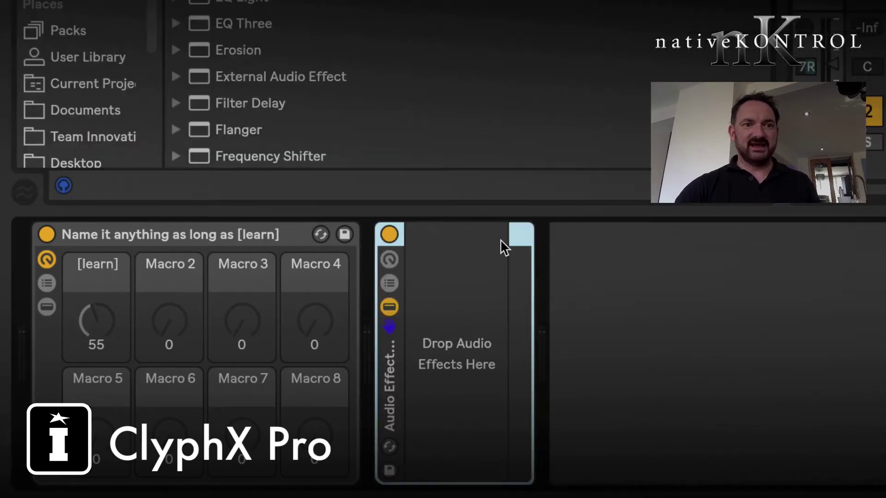
{"action": "double_click", "coordinate": [391, 381]}
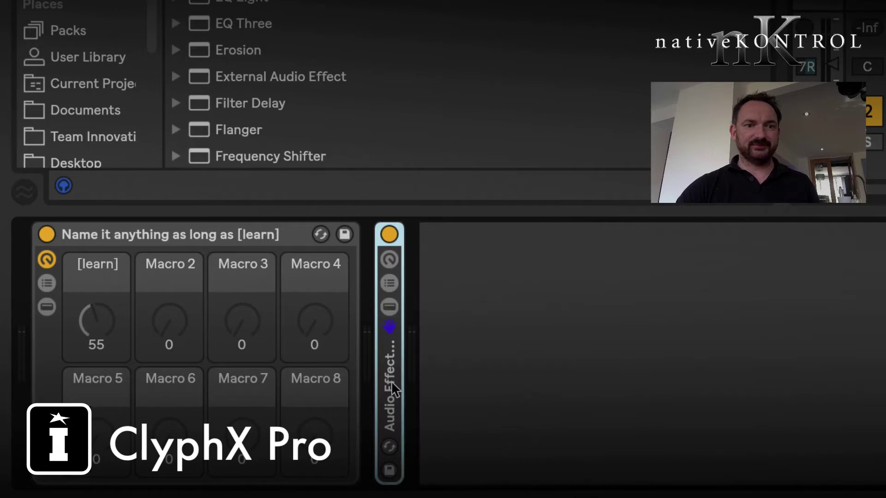
{"action": "left_click", "coordinate": [390, 259]}
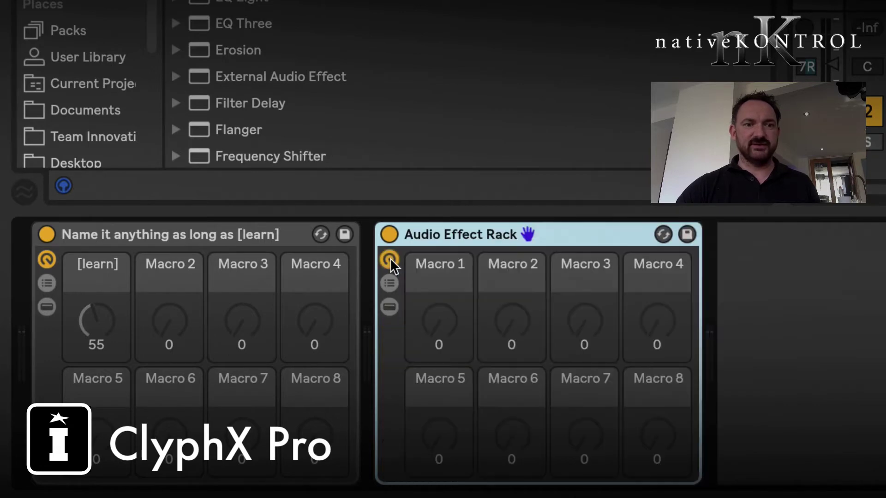
{"action": "key", "text": "ctrl+r"}
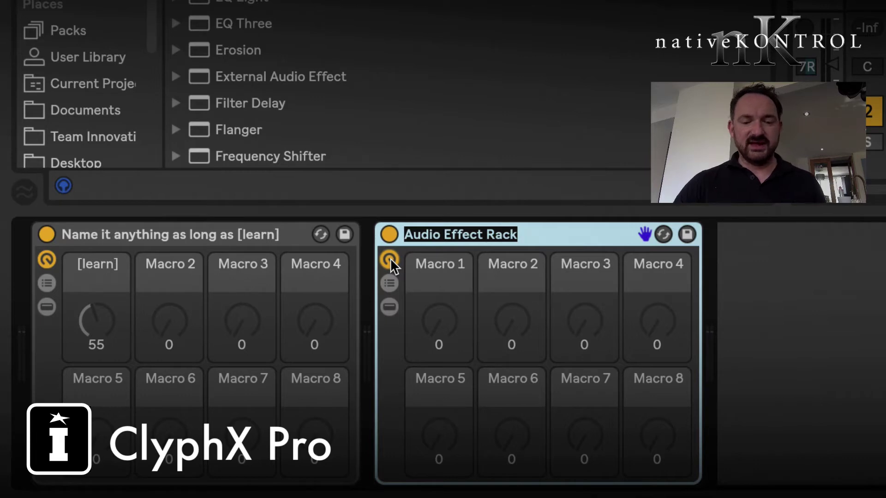
{"action": "type", "text": "name it anyth"}
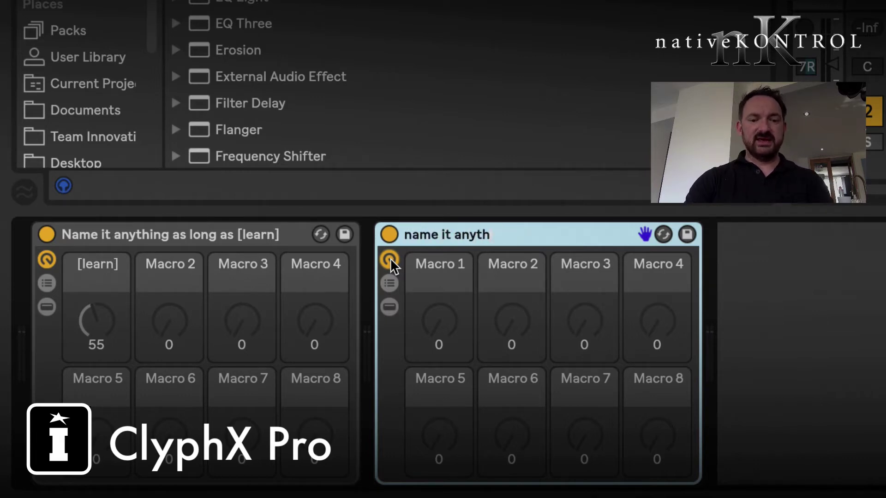
{"action": "type", "text": "ing "}
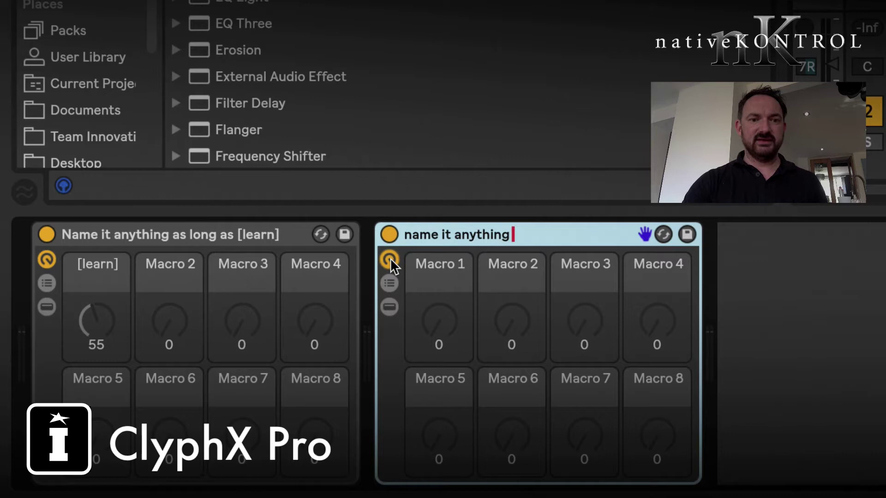
{"action": "type", "text": "["}
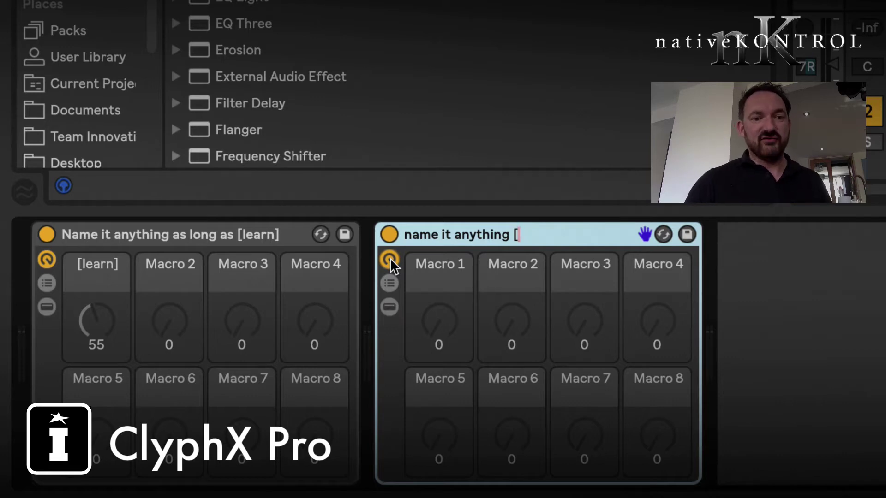
{"action": "type", "text": "leanr"}
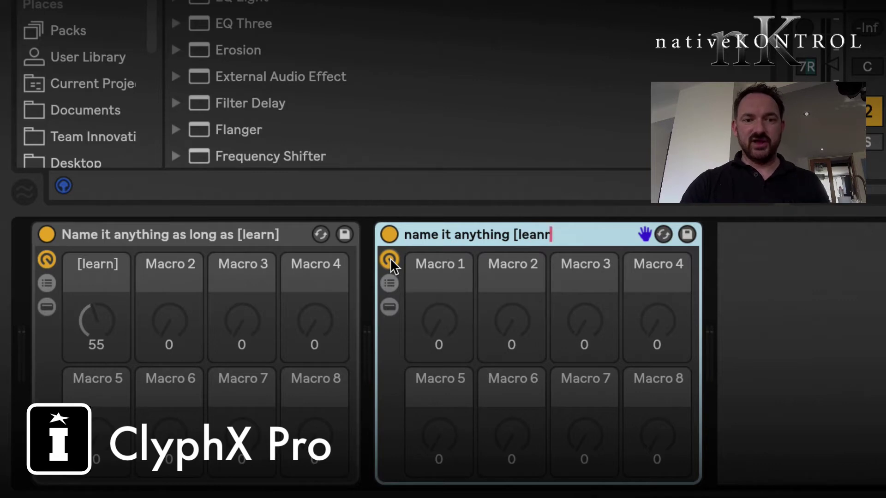
{"action": "key", "text": "BackSpace"}
{"action": "key", "text": "BackSpace"}
{"action": "type", "text": "rn"}
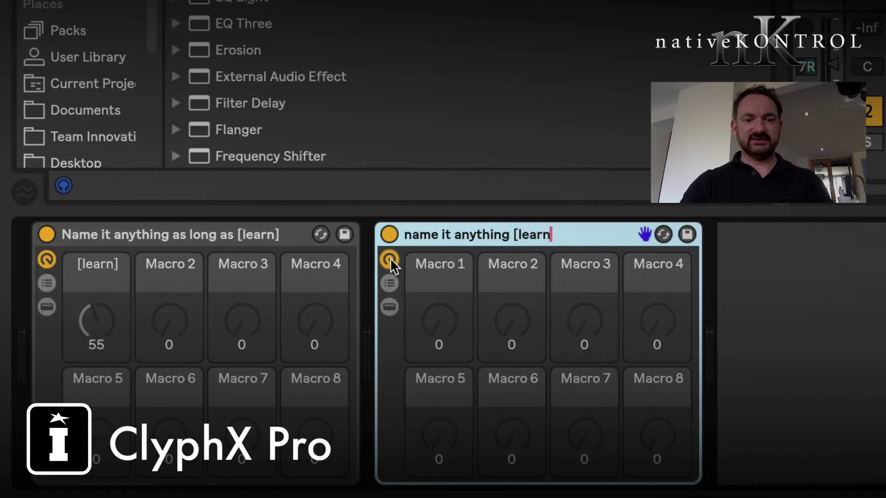
{"action": "type", "text": "]"}
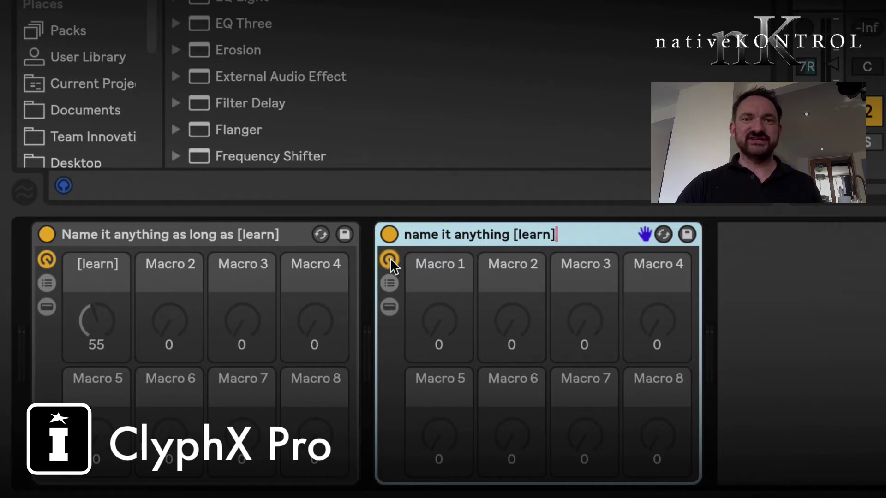
{"action": "left_click", "coordinate": [443, 327]}
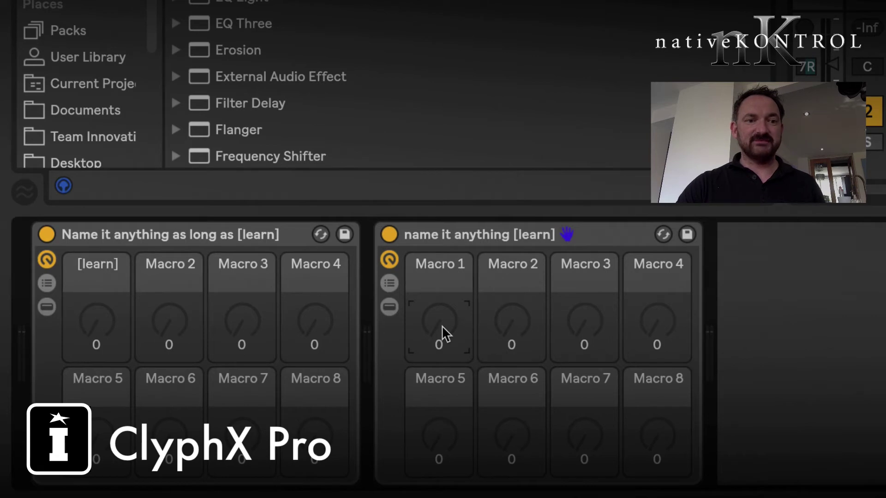
{"action": "left_click", "coordinate": [627, 231]}
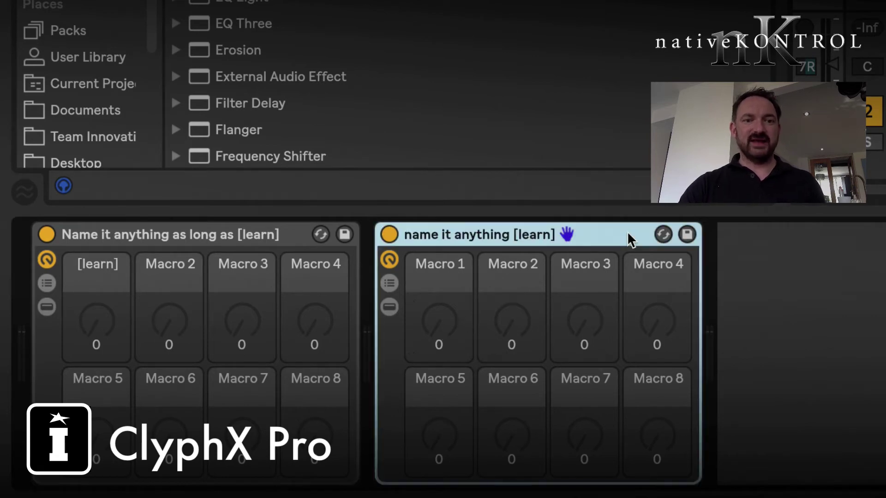
Delete the second learn rack and rename the first rack's Macro 1 to [learn]
{"action": "key", "text": "Delete"}
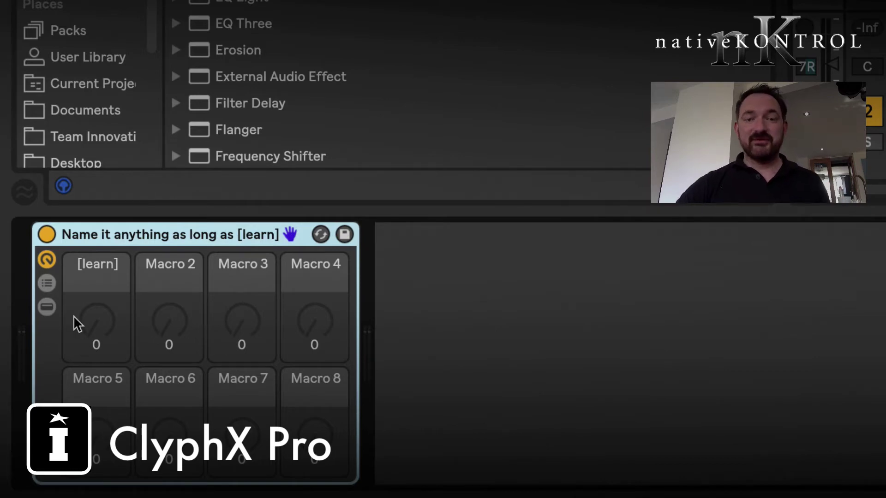
{"action": "left_click", "coordinate": [89, 290]}
{"action": "key", "text": "ctrl+r"}
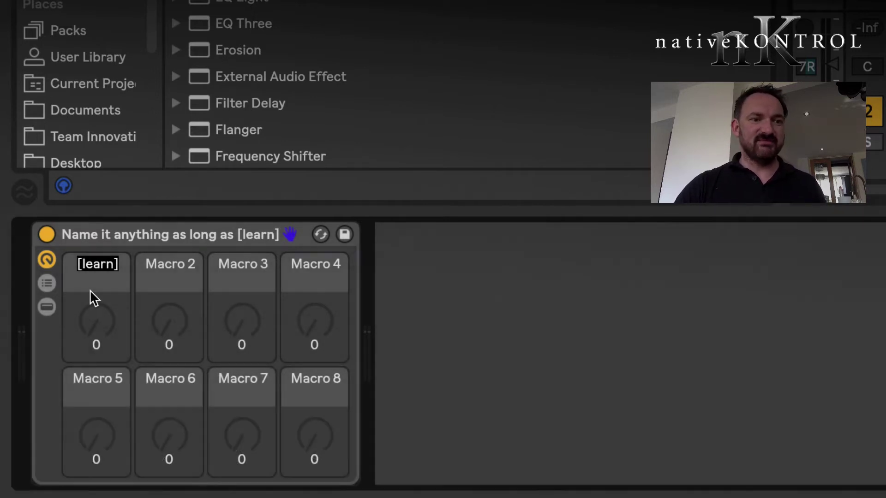
{"action": "left_click", "coordinate": [182, 282]}
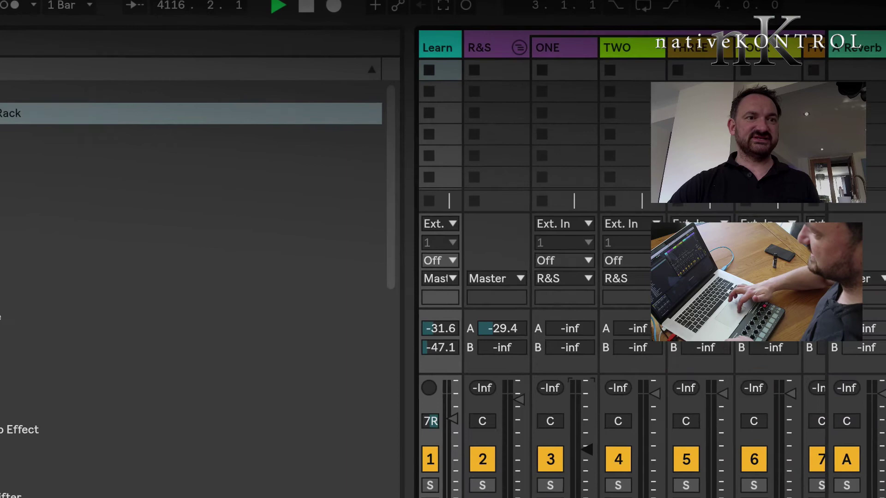
{"action": "key", "text": "super+comma"}
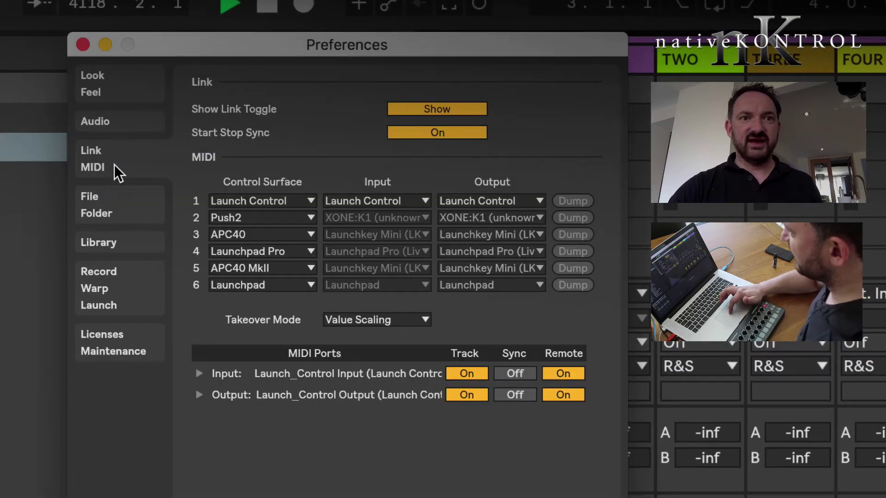
{"action": "left_click", "coordinate": [356, 316]}
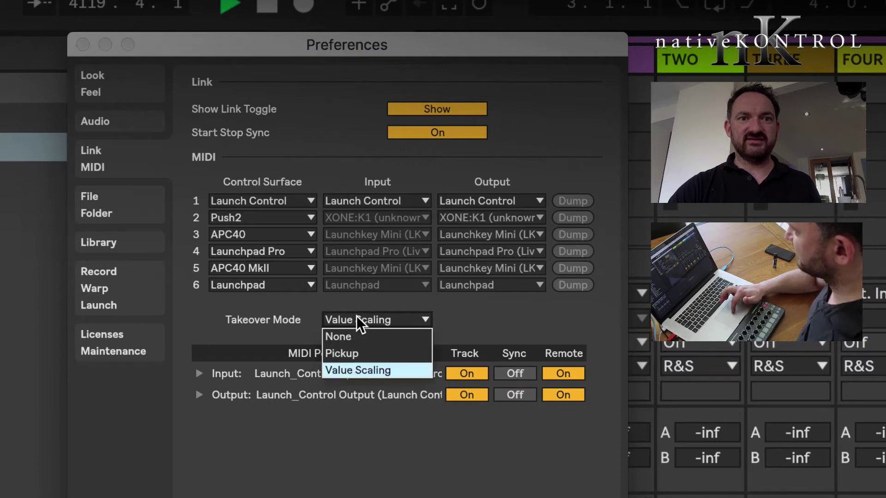
{"action": "left_click", "coordinate": [369, 373]}
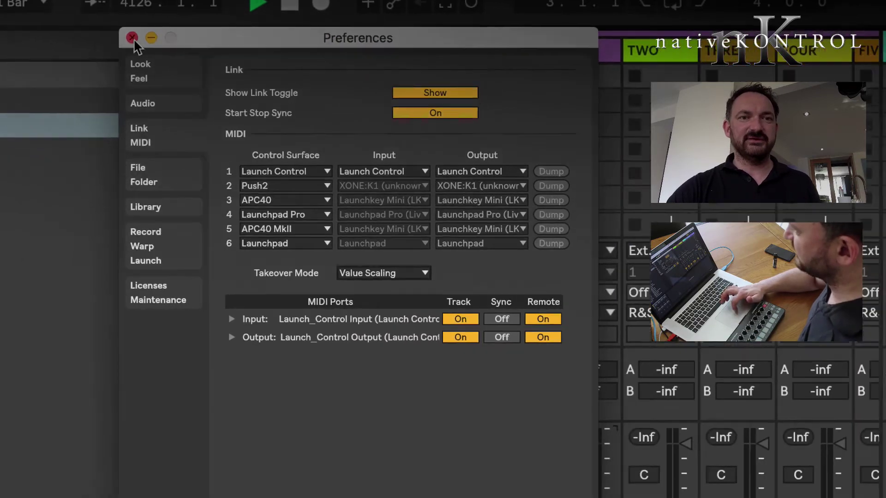
{"action": "left_click", "coordinate": [82, 45]}
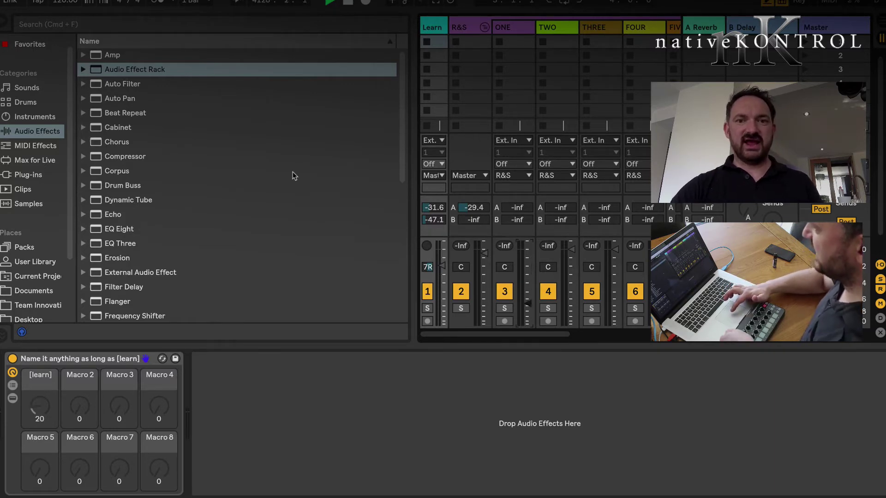
Glance at track 2's volume options, then enter MIDI Map mode showing CC 21 mapped to [learn]
{"action": "right_click", "coordinate": [478, 265]}
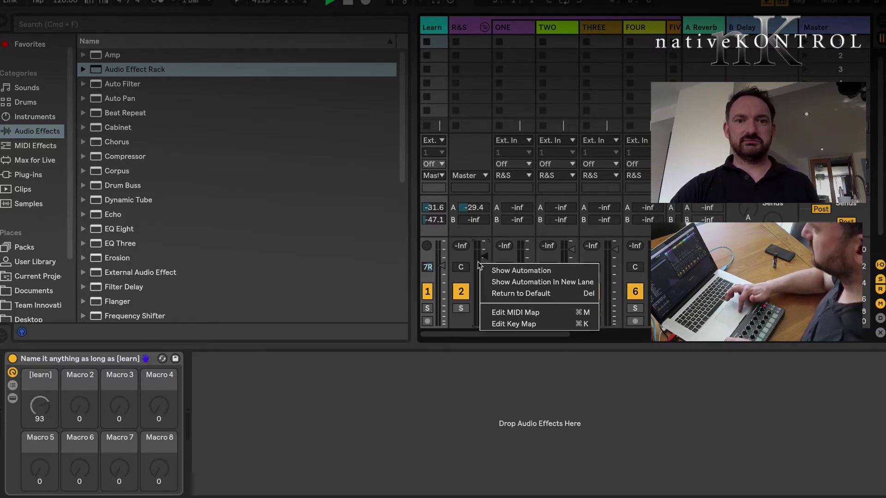
{"action": "left_click", "coordinate": [478, 265]}
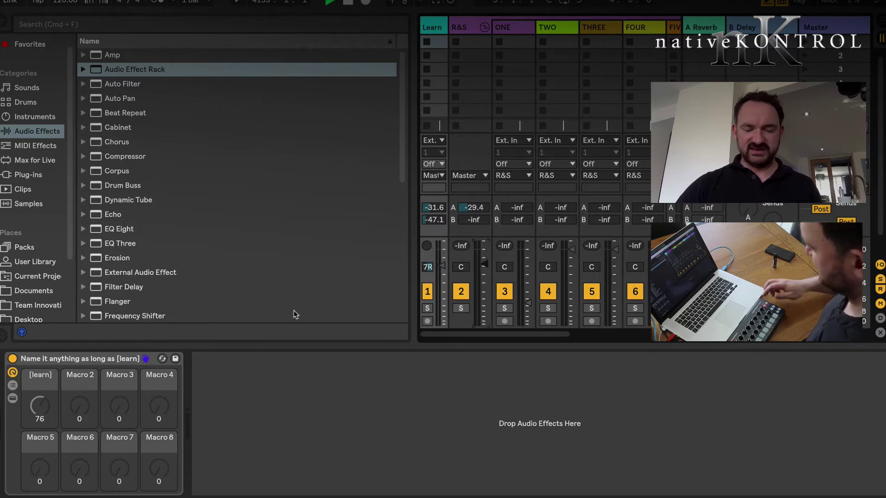
{"action": "key", "text": "super+m"}
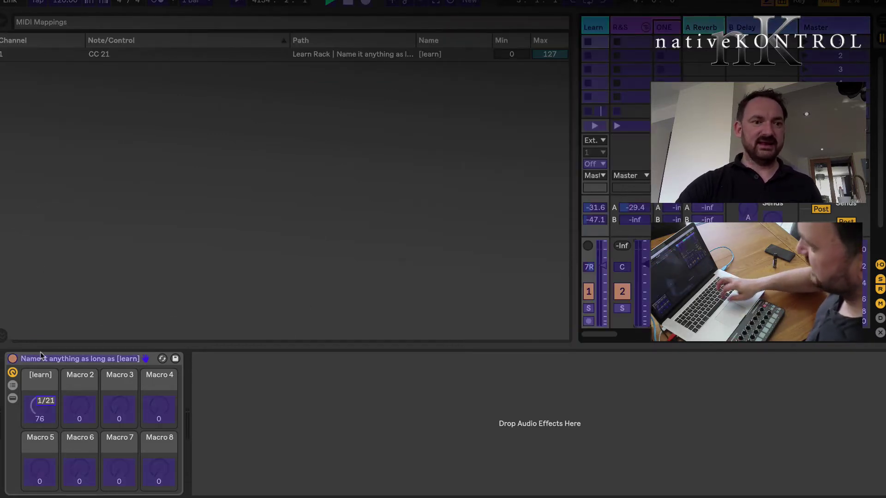
Map the learn rack's on/off switch to pad A-2, lower the Learn and R&S volumes, and switch the rack on
{"action": "left_click", "coordinate": [13, 359]}
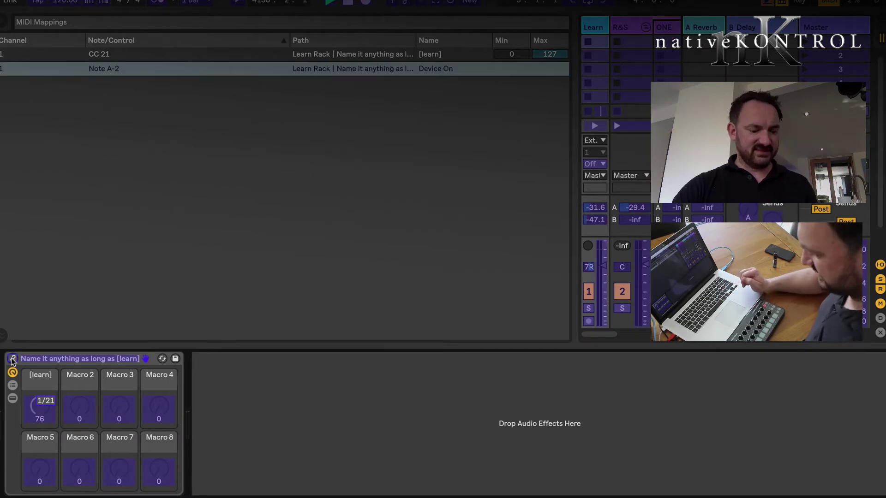
{"action": "key", "text": "super+m"}
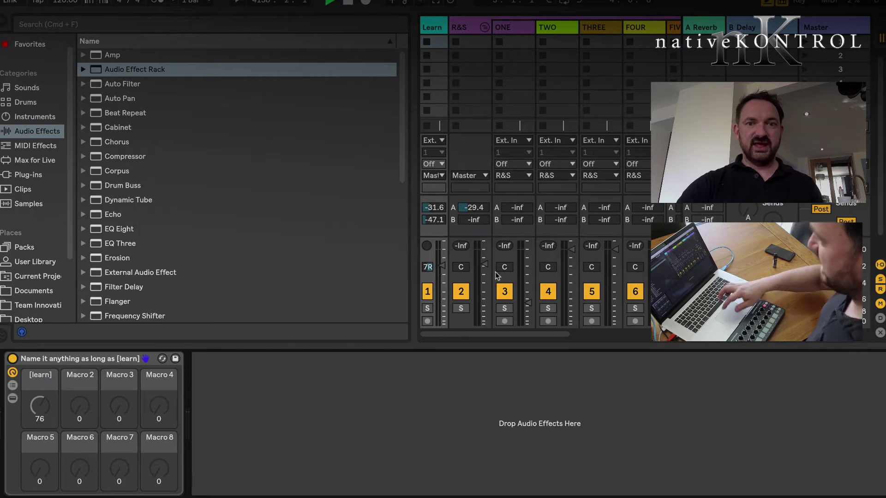
{"action": "left_click_drag", "start_coordinate": [442, 266], "coordinate": [443, 281]}
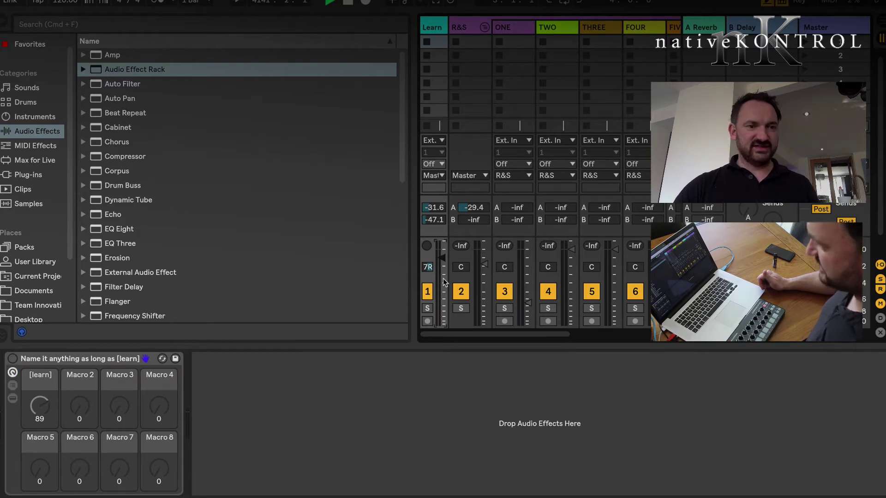
{"action": "left_click_drag", "start_coordinate": [484, 264], "coordinate": [484, 282]}
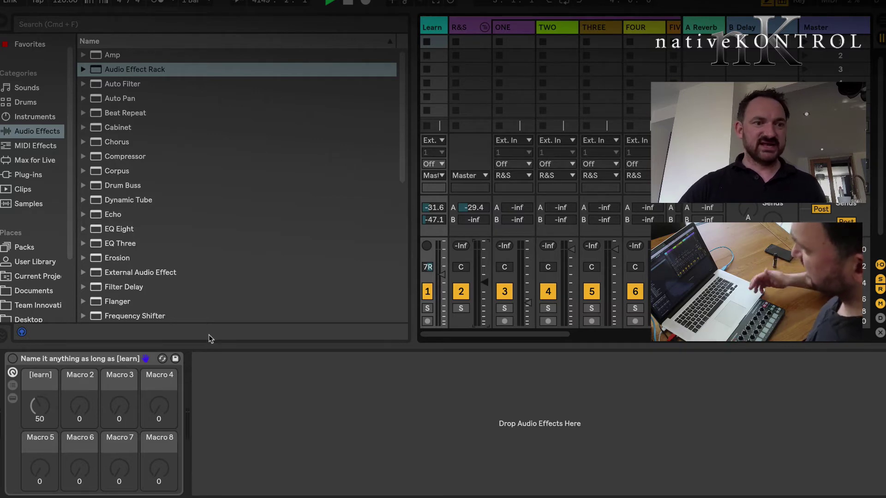
{"action": "left_click", "coordinate": [13, 360]}
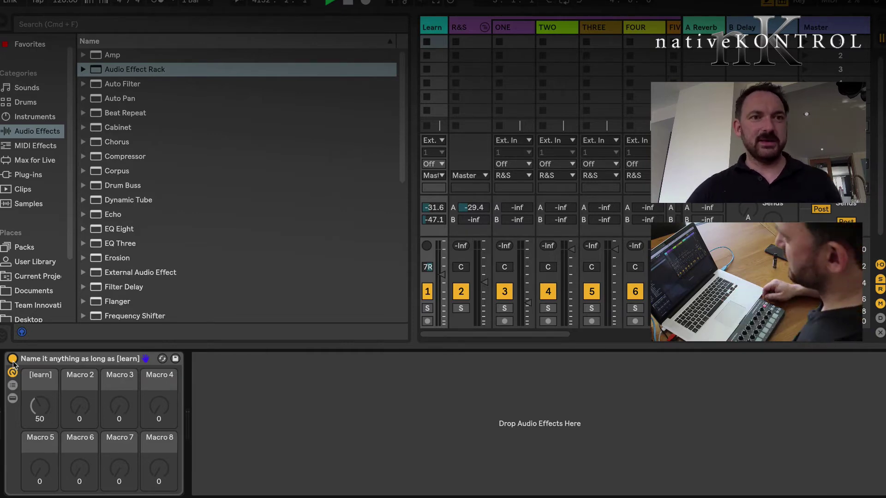
Hide the browser and display the R&R track's device chain with Das Funk and Chorus
{"action": "left_click", "coordinate": [3, 24]}
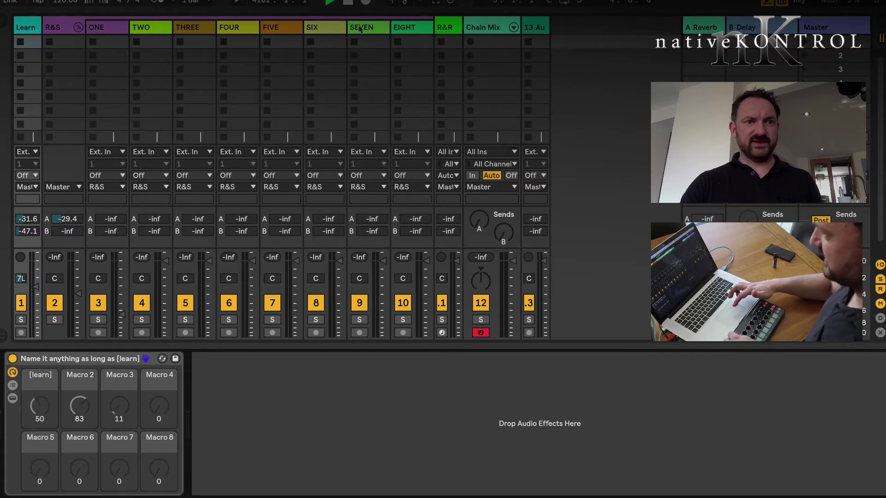
{"action": "left_click", "coordinate": [450, 27]}
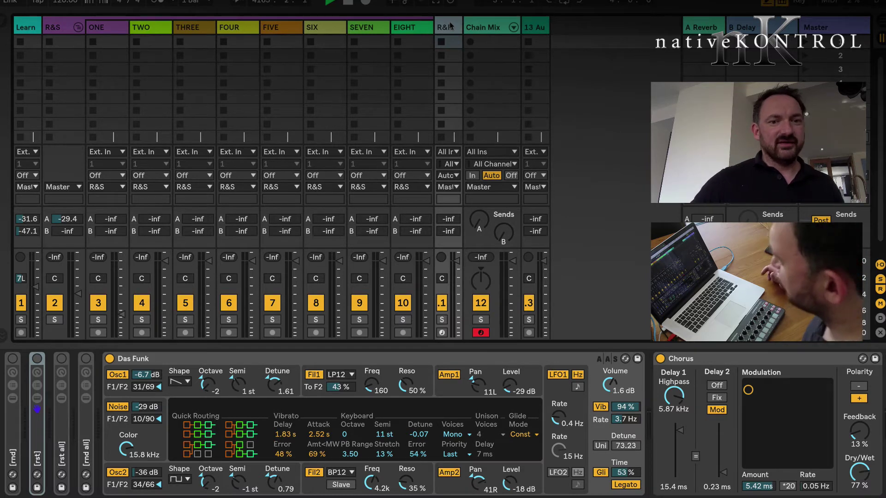
Arm R&R, create a clip of four 1/16 notes starting on F3 and G#3, and launch it
{"action": "left_click", "coordinate": [442, 333]}
{"action": "double_click", "coordinate": [450, 46]}
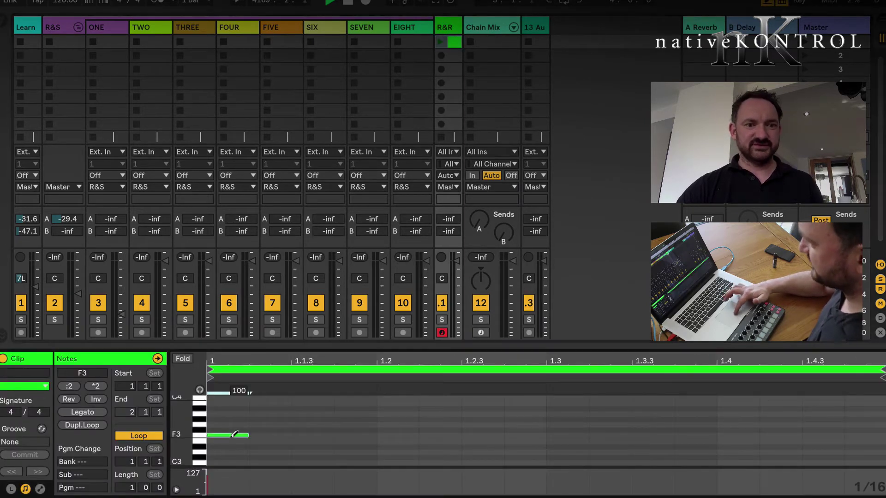
{"action": "left_click", "coordinate": [234, 434]}
{"action": "left_click", "coordinate": [398, 420]}
{"action": "right_click", "coordinate": [586, 421]}
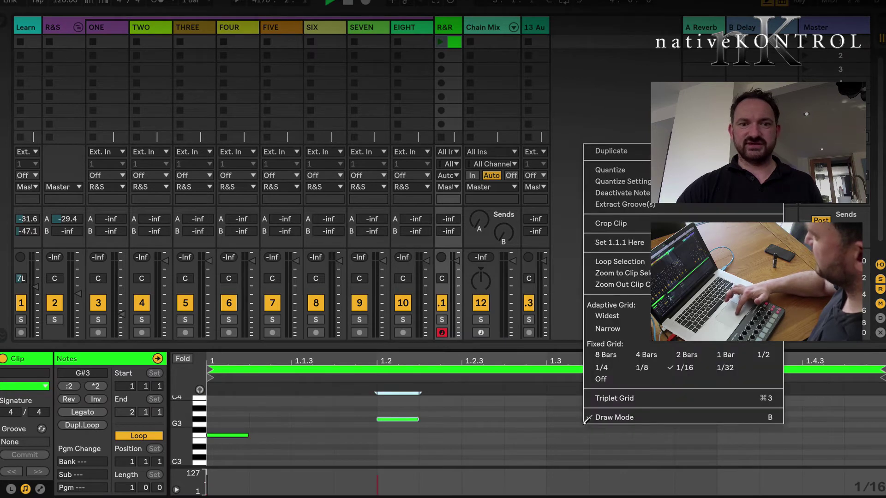
{"action": "left_click", "coordinate": [591, 417]}
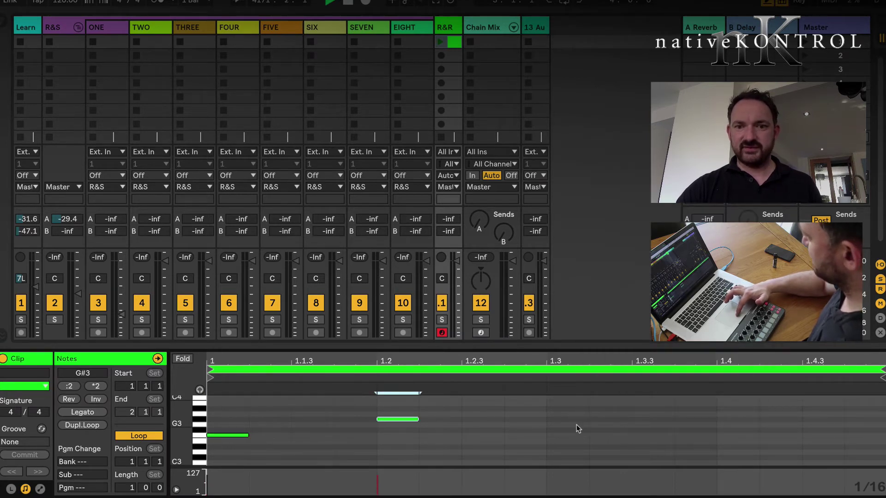
{"action": "left_click", "coordinate": [576, 424]}
{"action": "left_click", "coordinate": [736, 435]}
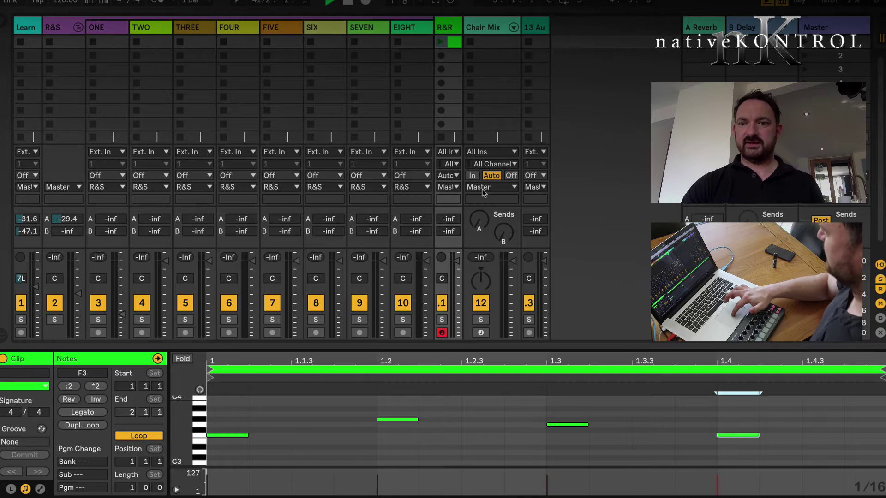
{"action": "left_click", "coordinate": [440, 43]}
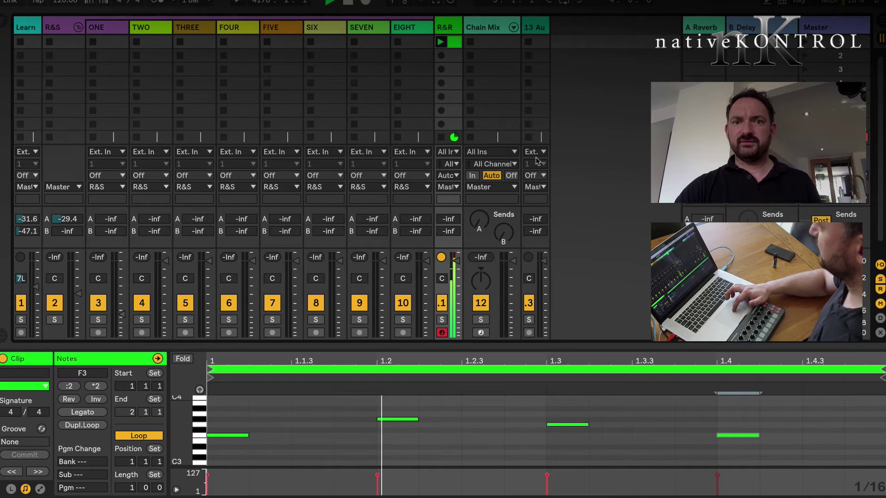
{"action": "left_click", "coordinate": [453, 23]}
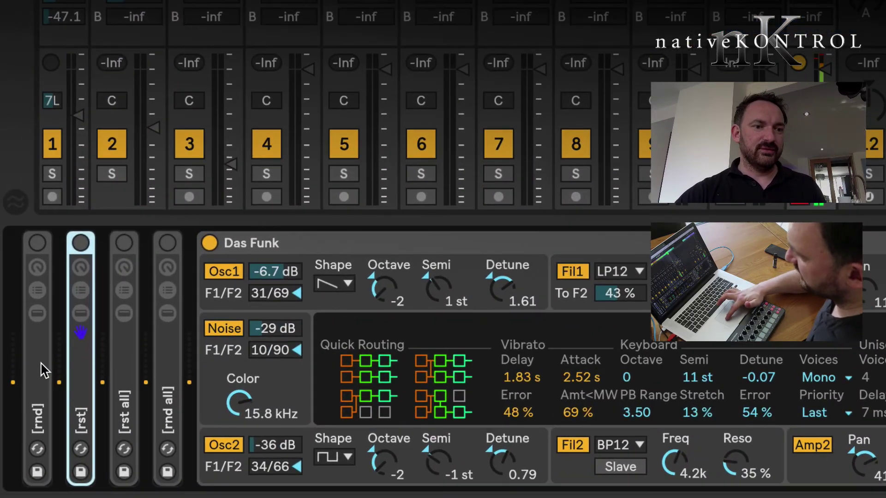
Use the [rnd] macro repeatedly to randomize Das Funk, ending at Osc1 8 st, LP12 231 Hz, 65% resonance
{"action": "double_click", "coordinate": [44, 369]}
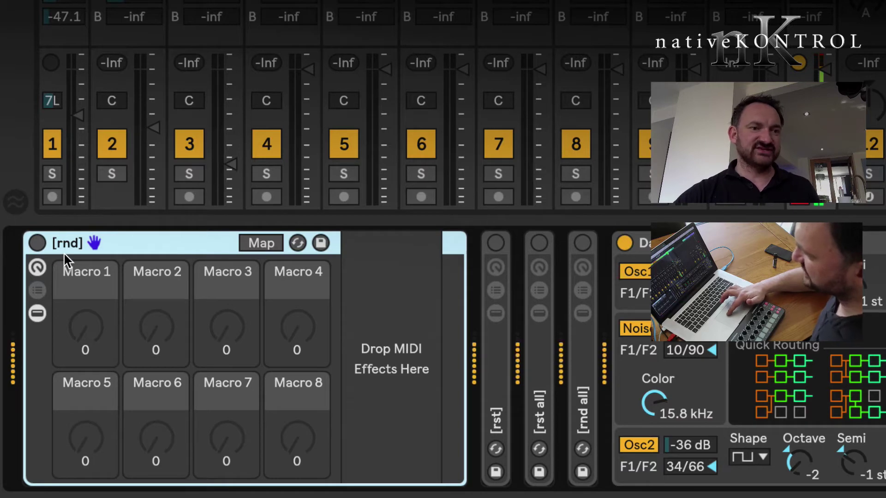
{"action": "double_click", "coordinate": [125, 243]}
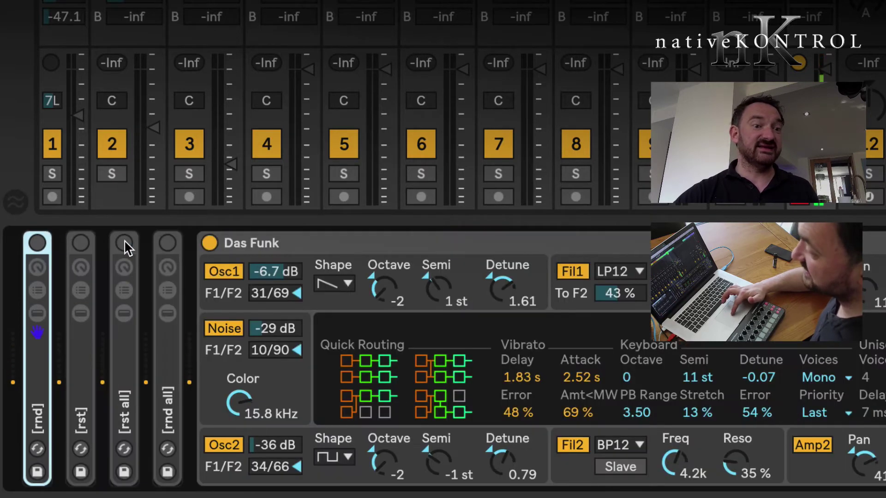
{"action": "left_click", "coordinate": [40, 244]}
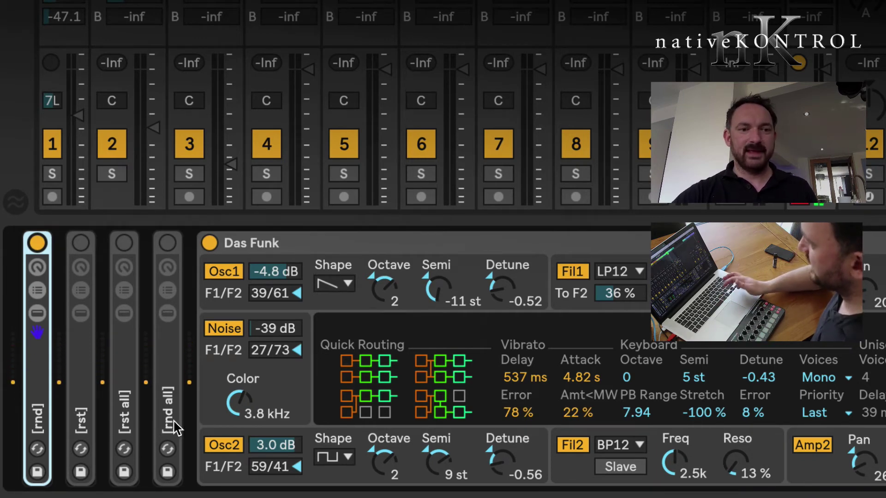
{"action": "left_click", "coordinate": [37, 242]}
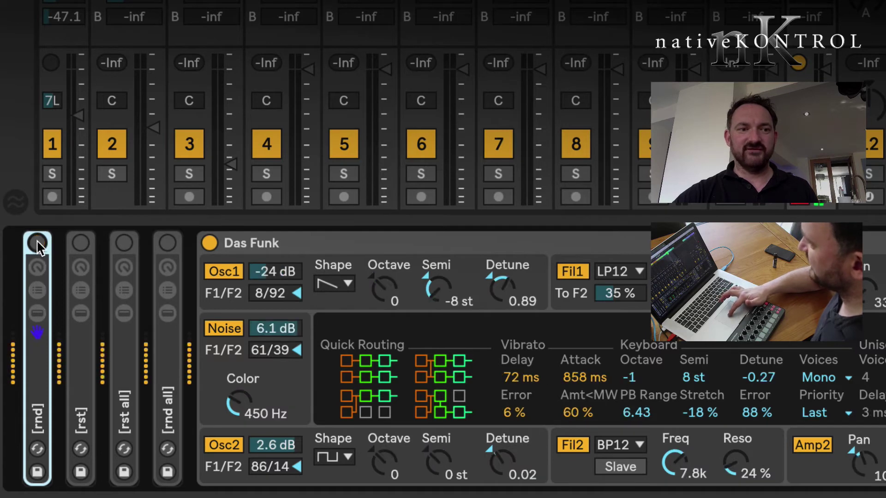
{"action": "left_click", "coordinate": [37, 241]}
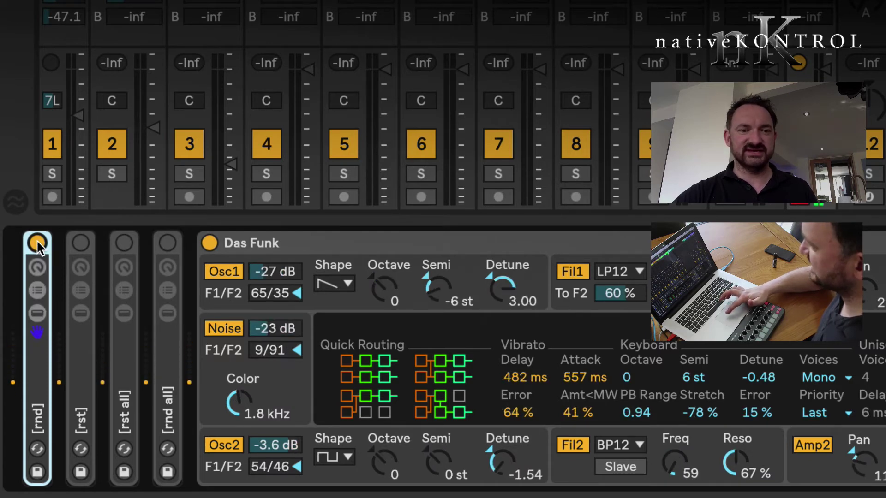
{"action": "left_click", "coordinate": [37, 242]}
{"action": "left_click", "coordinate": [37, 242]}
{"action": "left_click", "coordinate": [37, 242]}
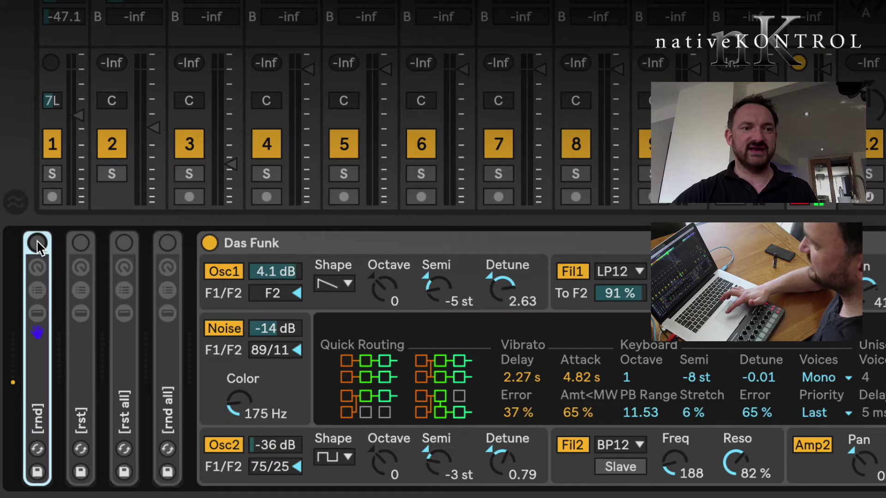
{"action": "left_click", "coordinate": [36, 242]}
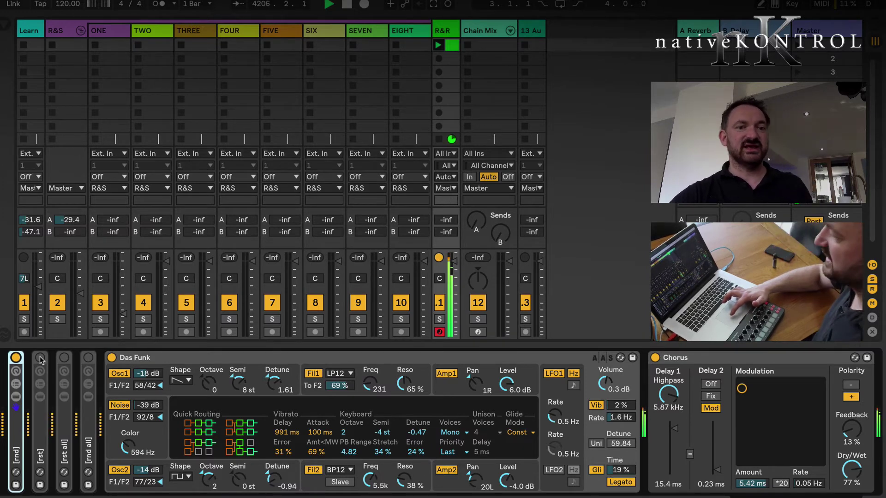
Reset Das Funk with the [rst] rack, inspect and deactivate it, then show [rnd all]'s macros
{"action": "left_click", "coordinate": [40, 359]}
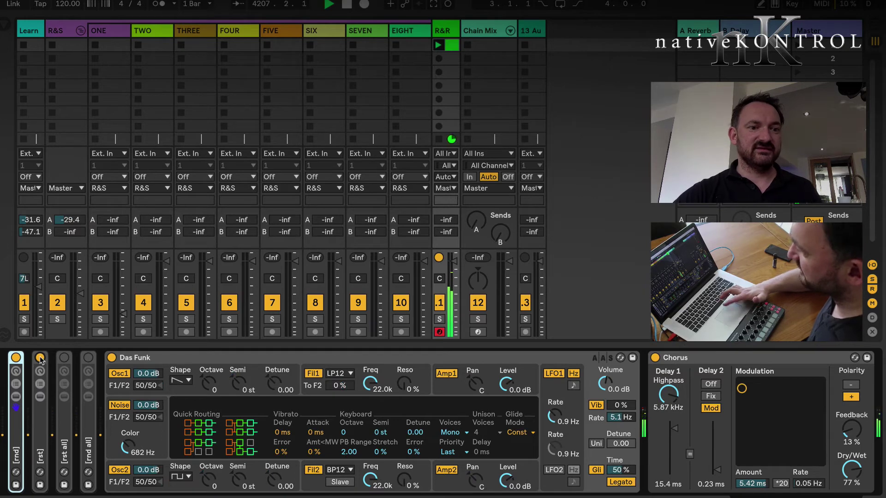
{"action": "double_click", "coordinate": [40, 420]}
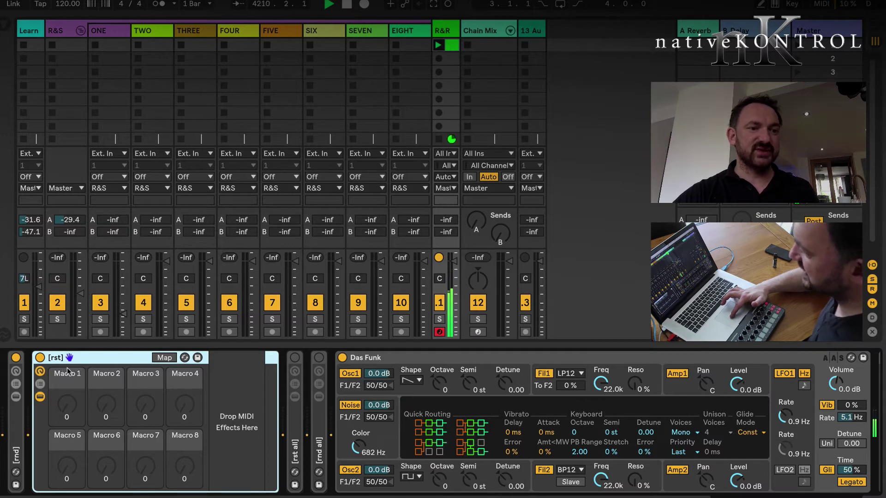
{"action": "double_click", "coordinate": [106, 360]}
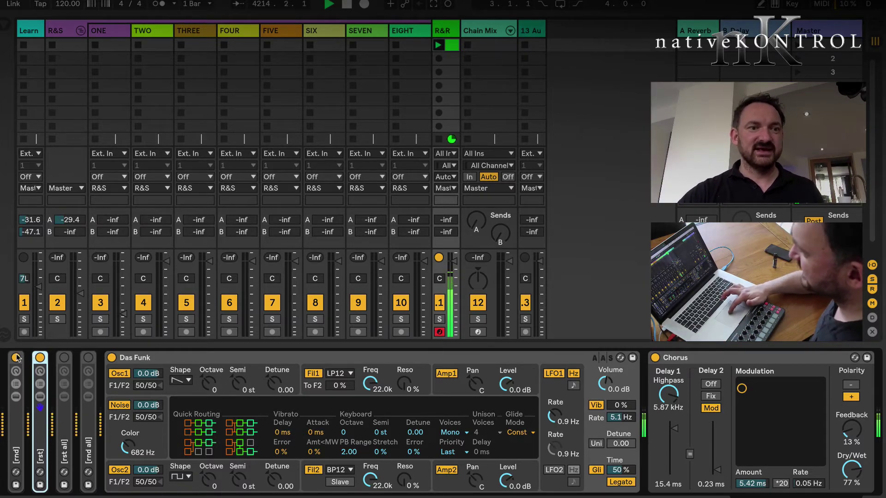
{"action": "left_click", "coordinate": [40, 358]}
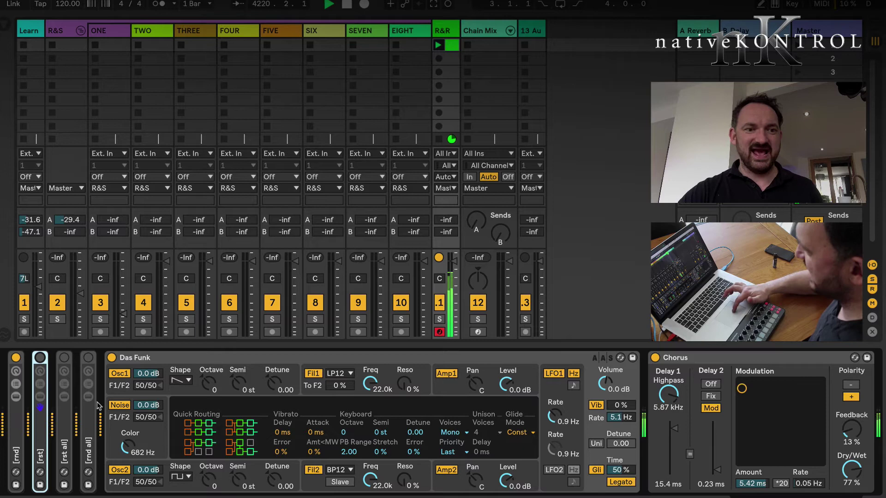
{"action": "left_click", "coordinate": [91, 436]}
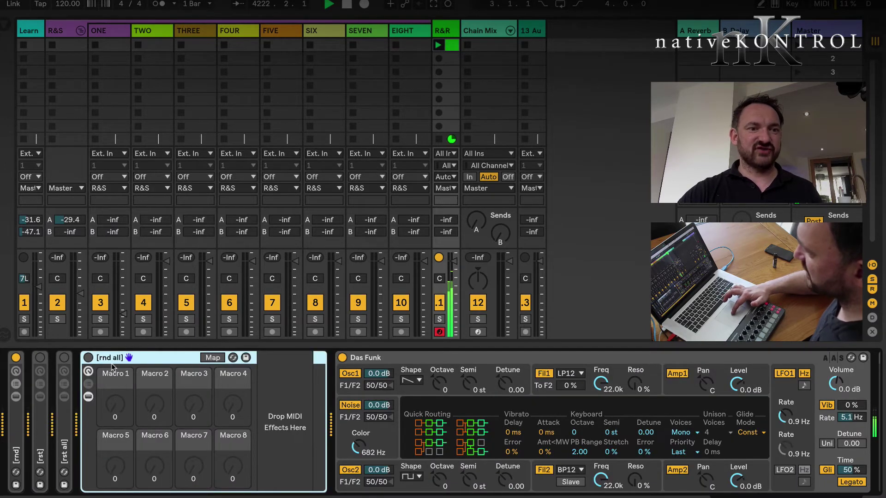
Fold [rnd all] and randomize Das Funk and Chorus parameters eight times with it
{"action": "double_click", "coordinate": [161, 359]}
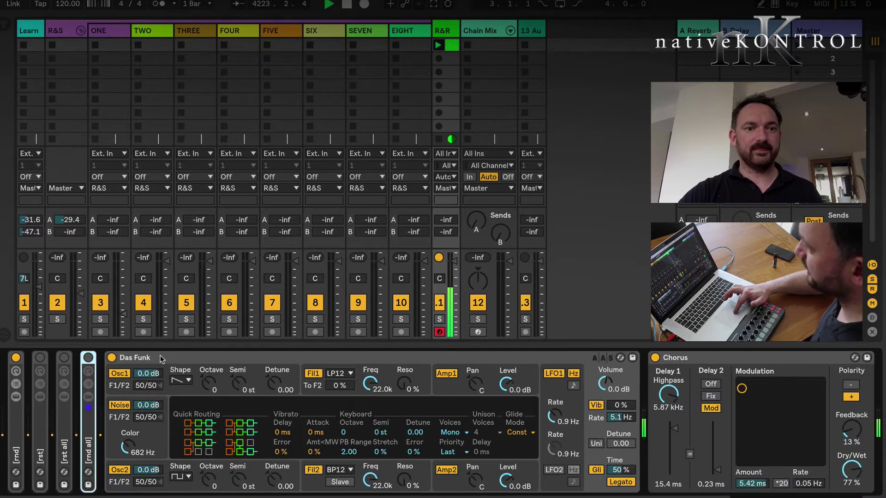
{"action": "left_click", "coordinate": [88, 358]}
{"action": "left_click", "coordinate": [89, 359]}
{"action": "left_click", "coordinate": [89, 358]}
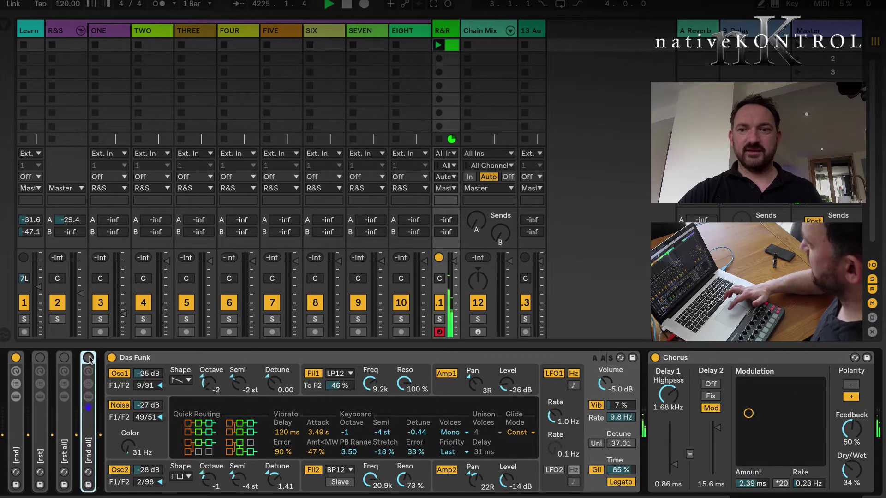
{"action": "left_click", "coordinate": [88, 358]}
{"action": "left_click", "coordinate": [89, 359]}
{"action": "left_click", "coordinate": [89, 358]}
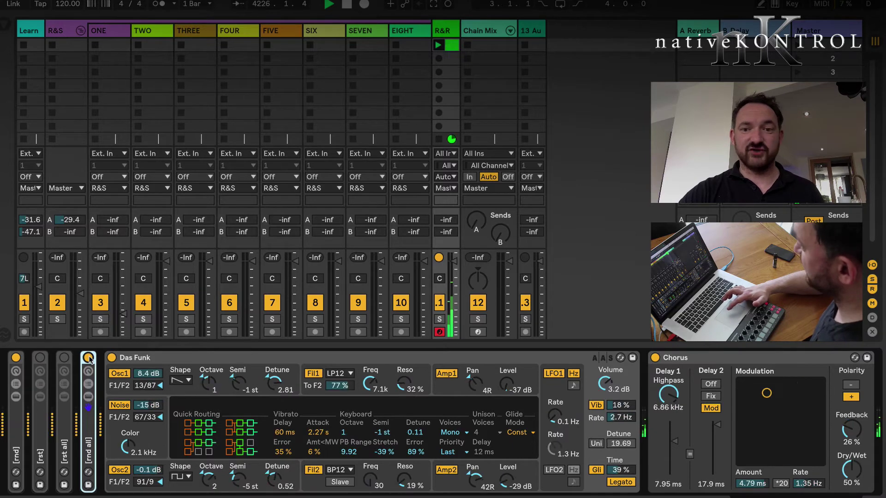
{"action": "left_click", "coordinate": [89, 359]}
{"action": "left_click", "coordinate": [88, 359]}
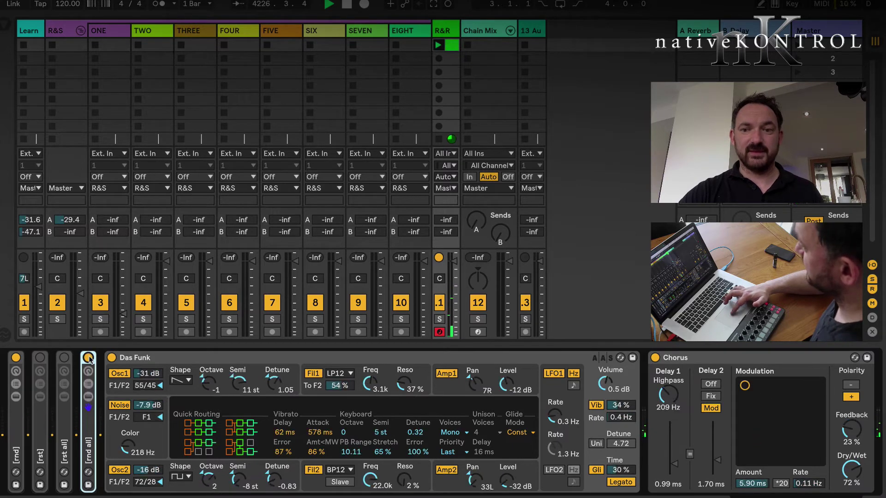
Reset Das Funk and Chorus to defaults with [rst all], inspecting its eight zeroed macros
{"action": "left_click", "coordinate": [65, 358]}
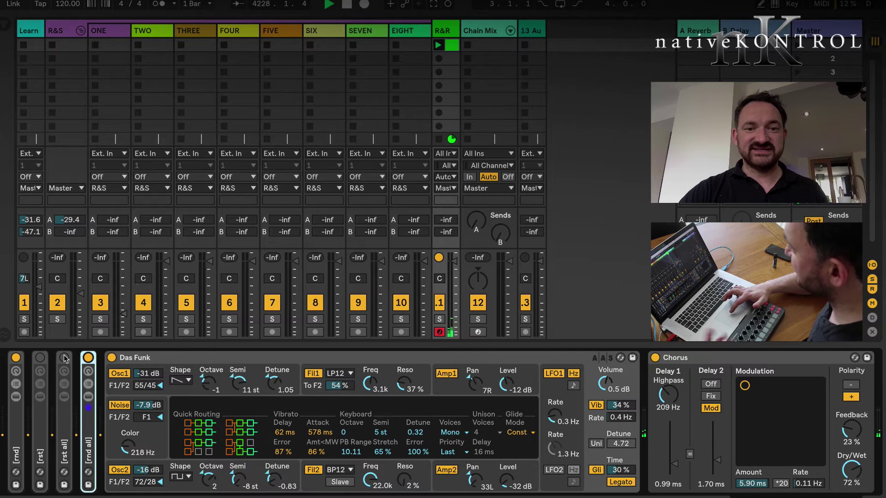
{"action": "left_click", "coordinate": [65, 358]}
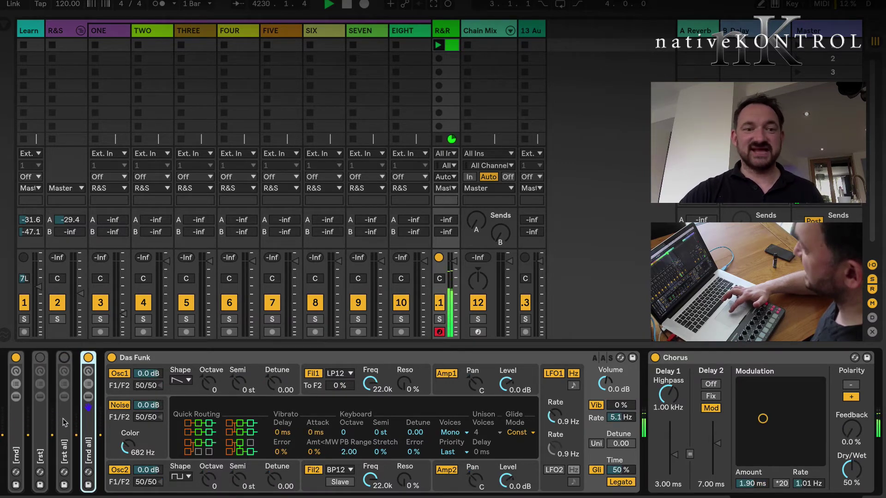
{"action": "double_click", "coordinate": [65, 423]}
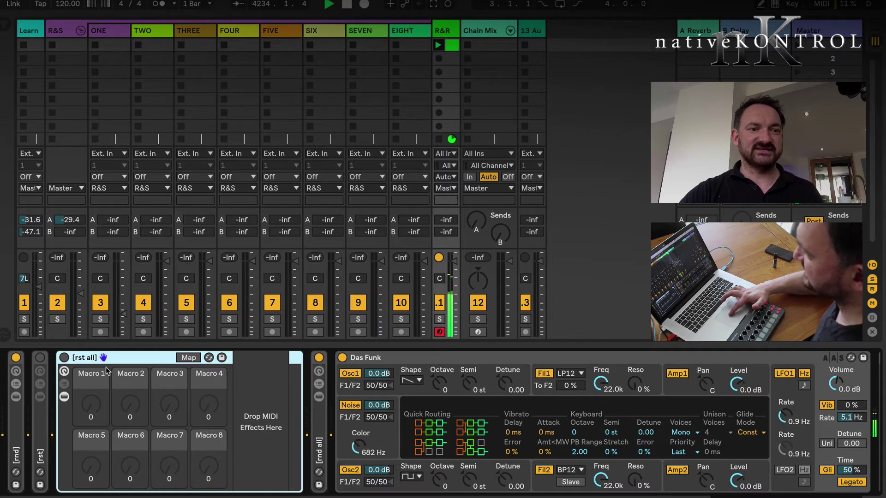
{"action": "double_click", "coordinate": [147, 360]}
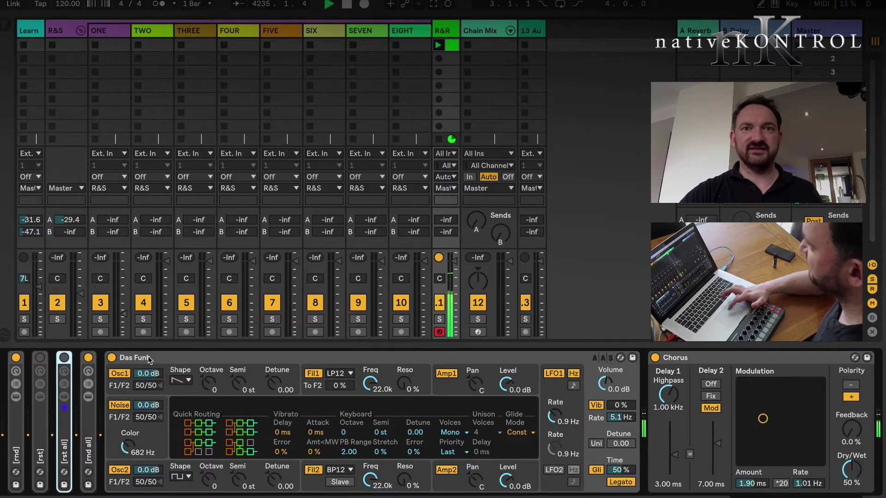
Show the Chain Mix track's 909 Core Kit drum rack with its chain mixing racks
{"action": "left_click", "coordinate": [490, 30]}
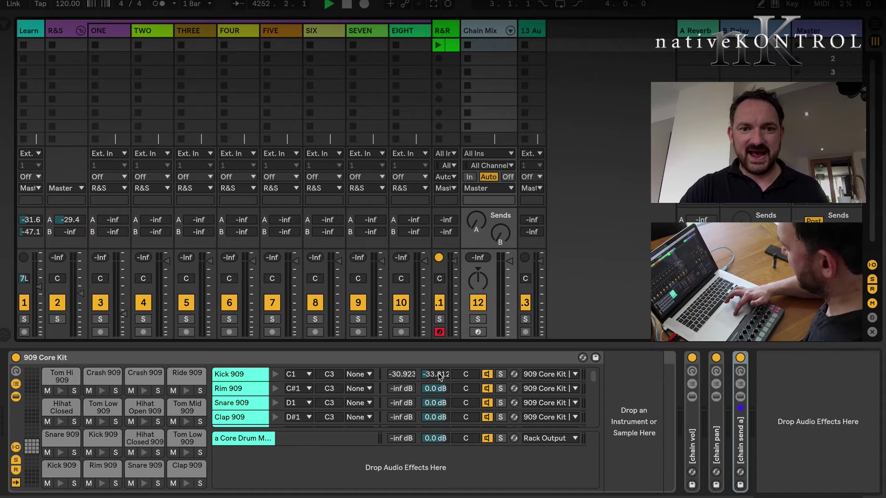
Expand [chain vol] and set Kick 909's chain volume to -12.0 dB with macro 1
{"action": "double_click", "coordinate": [694, 436]}
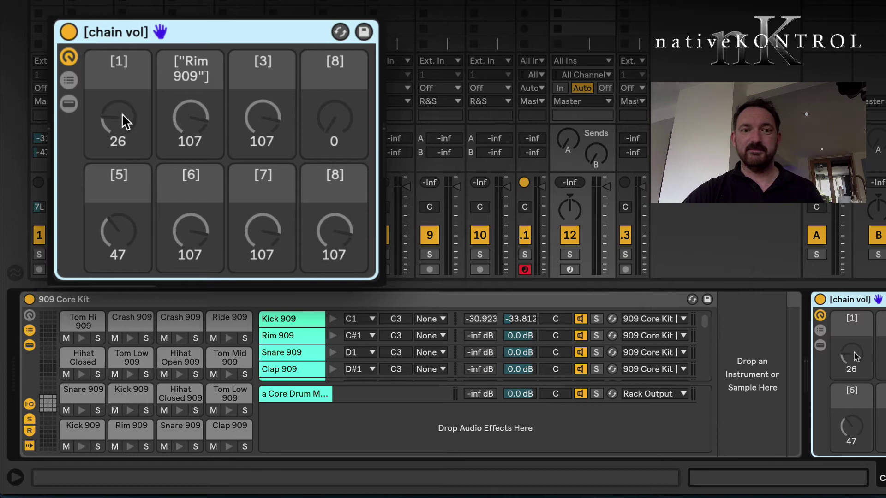
{"action": "left_click", "coordinate": [853, 355]}
{"action": "mouse_move", "coordinate": [853, 355]}
{"action": "left_mouse_down"}
{"action": "mouse_move", "coordinate": [853, 312]}
{"action": "mouse_move", "coordinate": [851, 360]}
{"action": "left_mouse_up"}
{"action": "scroll", "coordinate": [851, 359], "scroll_direction": "up", "scroll_amount": 5}
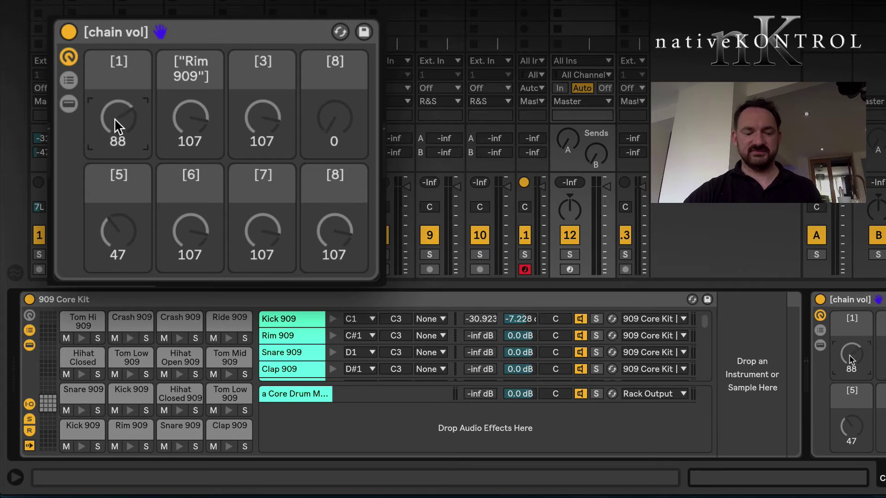
{"action": "scroll", "coordinate": [851, 360], "scroll_direction": "down", "scroll_amount": 10}
{"action": "scroll", "coordinate": [851, 360], "scroll_direction": "up", "scroll_amount": 6}
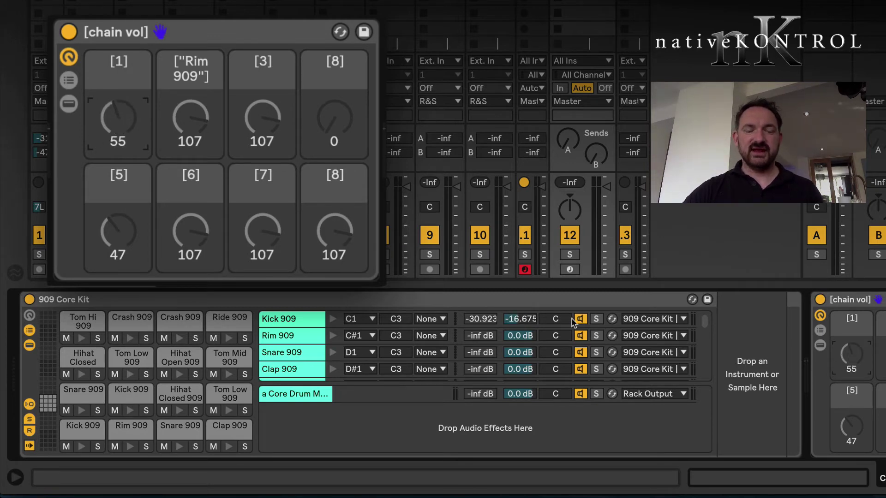
{"action": "mouse_move", "coordinate": [524, 323]}
{"action": "left_mouse_down"}
{"action": "mouse_move", "coordinate": [525, 303]}
{"action": "mouse_move", "coordinate": [525, 350]}
{"action": "mouse_move", "coordinate": [524, 324]}
{"action": "left_mouse_up"}
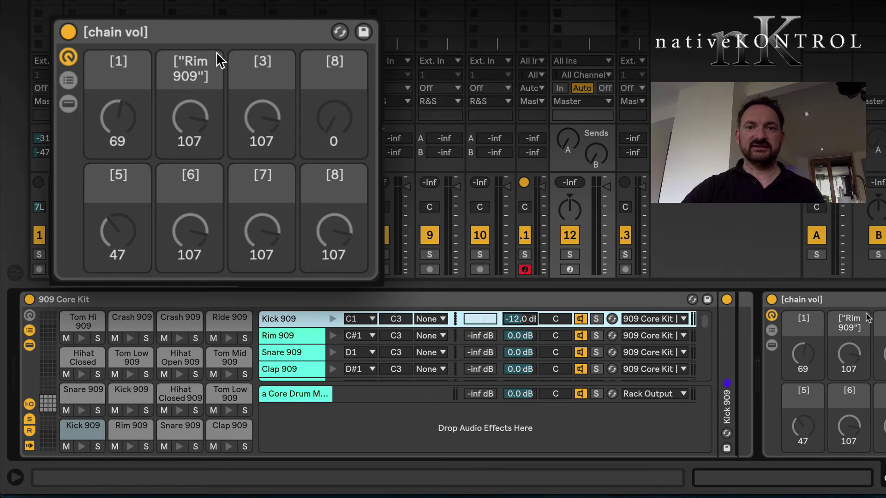
{"action": "left_click", "coordinate": [216, 36]}
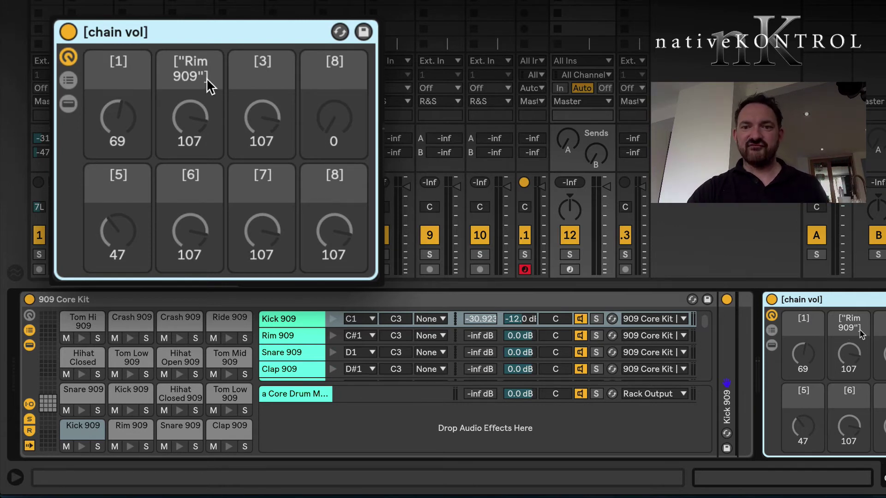
Lower Rim 909's chain volume to -5.337 dB and select the Rim 909 chain
{"action": "right_click", "coordinate": [853, 354]}
{"action": "left_click", "coordinate": [852, 374]}
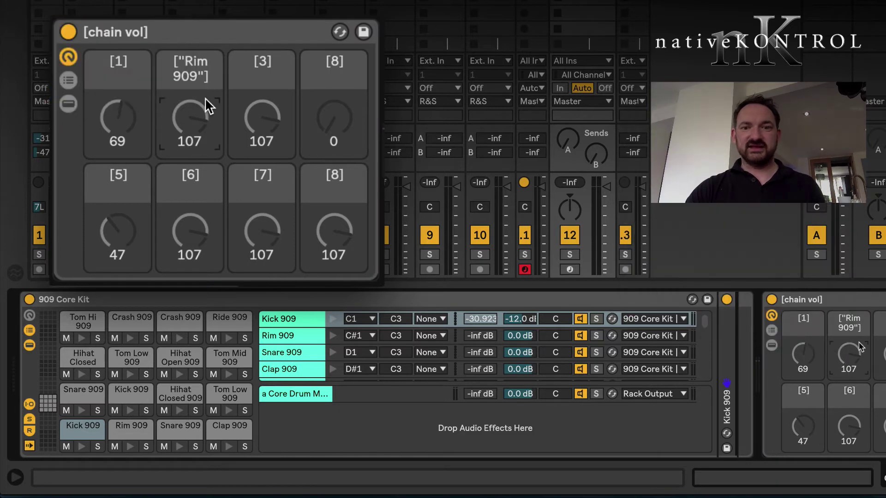
{"action": "mouse_move", "coordinate": [192, 121]}
{"action": "left_mouse_down"}
{"action": "mouse_move", "coordinate": [192, 148]}
{"action": "mouse_move", "coordinate": [192, 118]}
{"action": "left_mouse_up"}
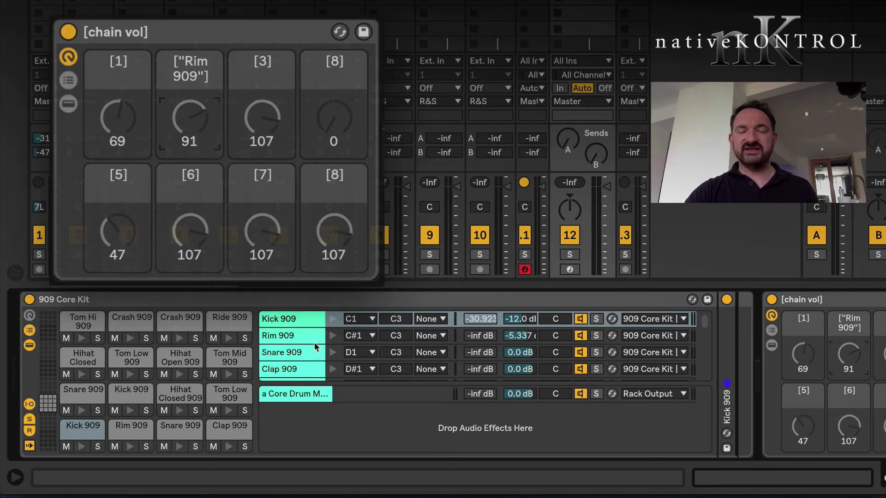
{"action": "left_click", "coordinate": [302, 335]}
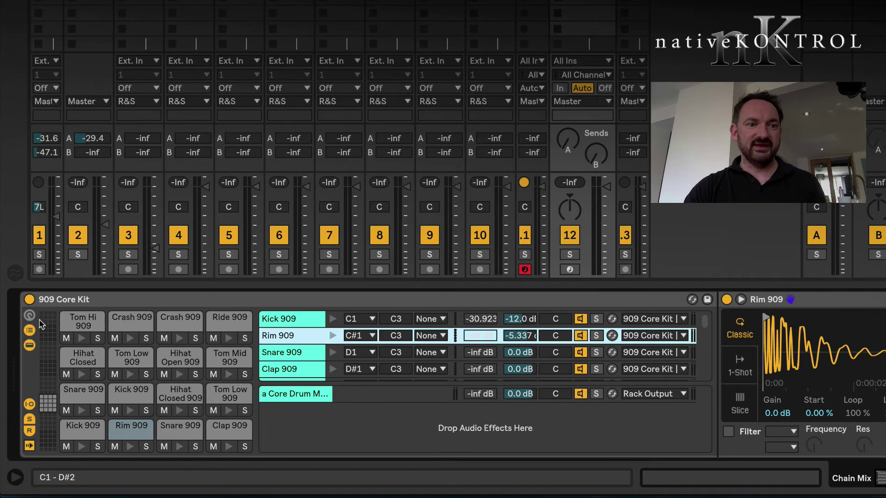
Collapse the Rim 909 Simpler and [chain vol], then pan Kick 909 to 34L via [chain pan]
{"action": "double_click", "coordinate": [821, 304]}
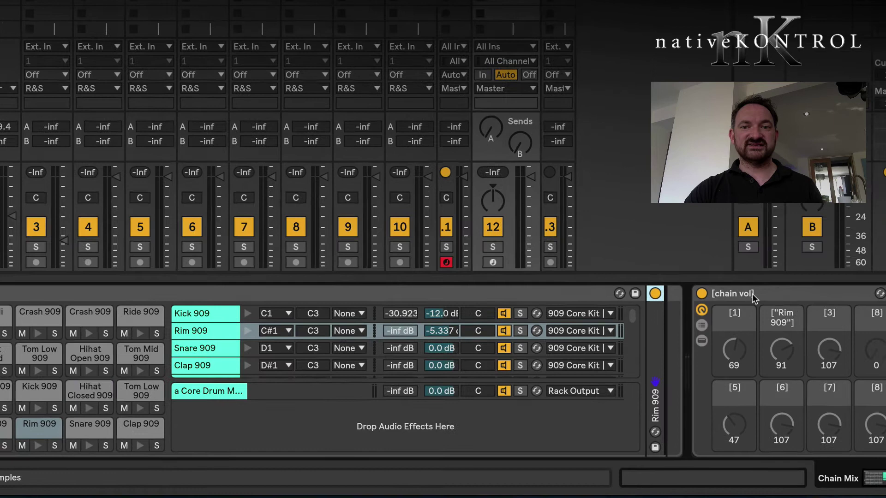
{"action": "double_click", "coordinate": [821, 305]}
{"action": "double_click", "coordinate": [623, 382]}
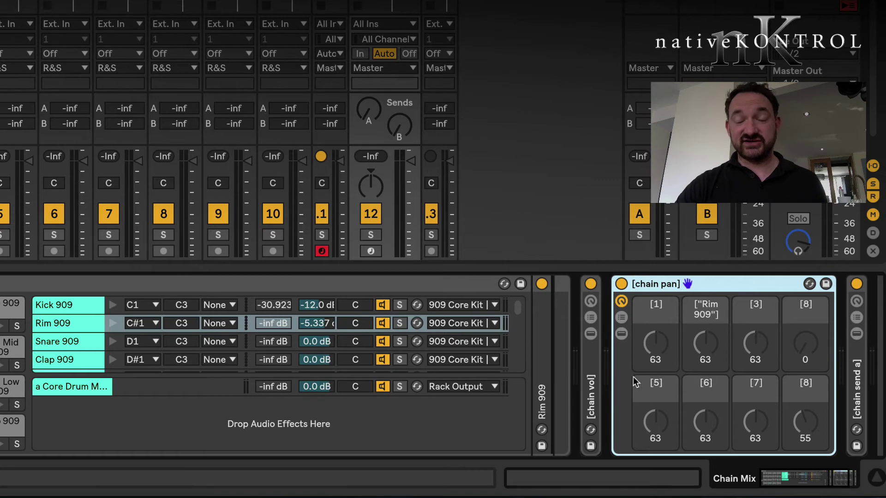
{"action": "left_click", "coordinate": [654, 347]}
{"action": "mouse_move", "coordinate": [655, 346]}
{"action": "left_mouse_down"}
{"action": "mouse_move", "coordinate": [655, 329]}
{"action": "mouse_move", "coordinate": [656, 346]}
{"action": "left_mouse_up"}
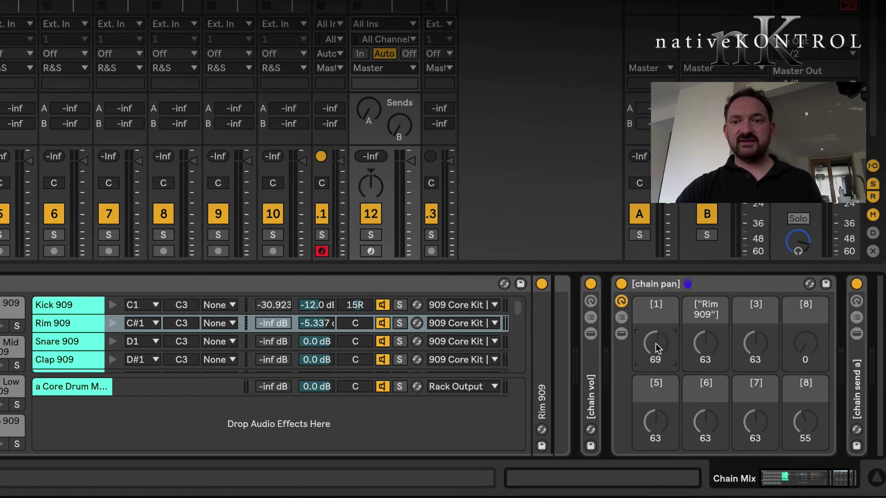
{"action": "left_click", "coordinate": [364, 306]}
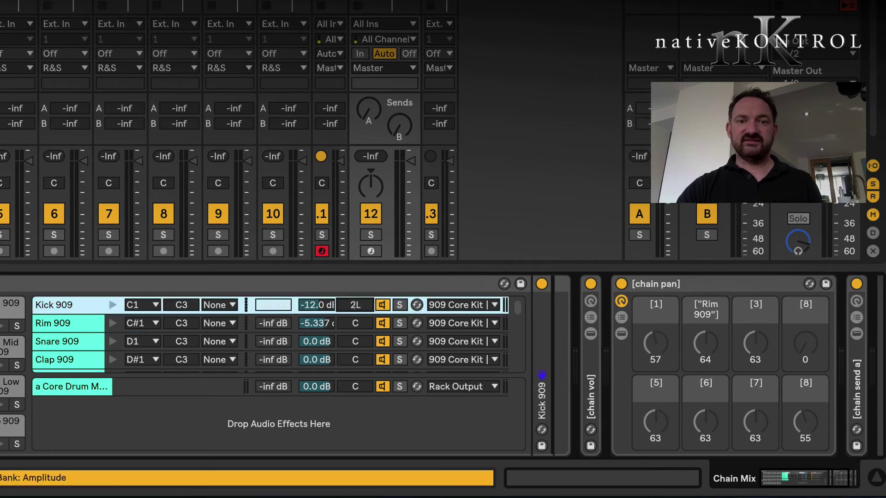
Collapse [chain pan], then expand [chain send a] and fold it back into a strip
{"action": "double_click", "coordinate": [691, 281]}
{"action": "double_click", "coordinate": [653, 376]}
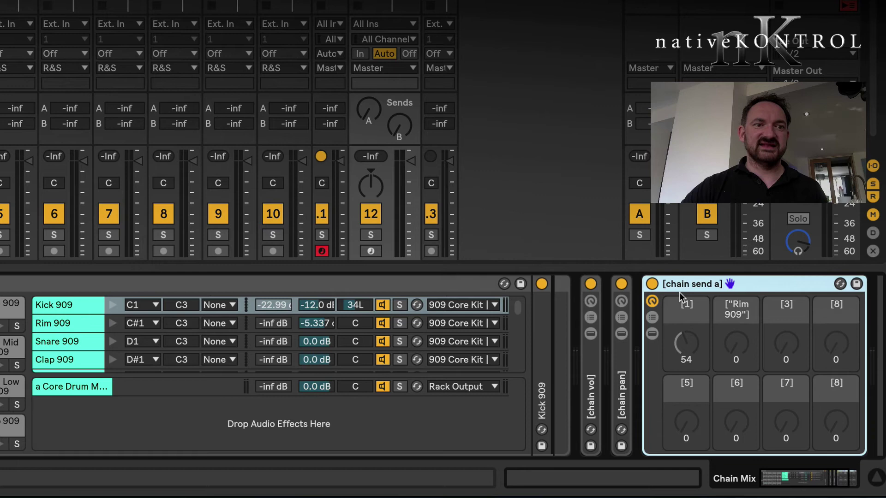
{"action": "double_click", "coordinate": [762, 281]}
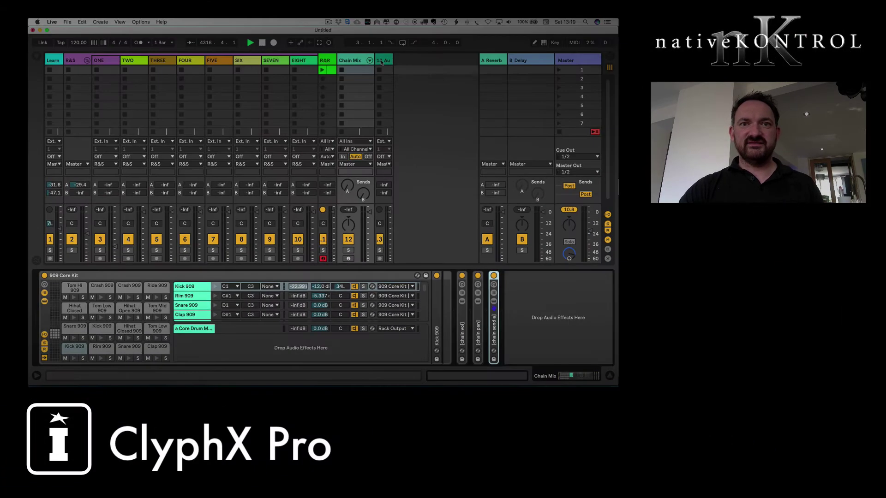
View track 13's effect rack and the empty R&S chain, ending on track ONE's receiver/sender racks
{"action": "left_click", "coordinate": [381, 63]}
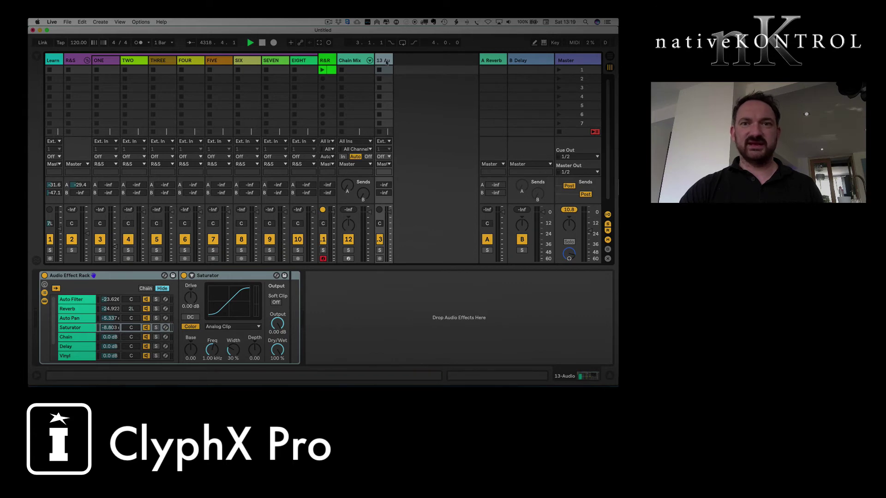
{"action": "left_click", "coordinate": [72, 62]}
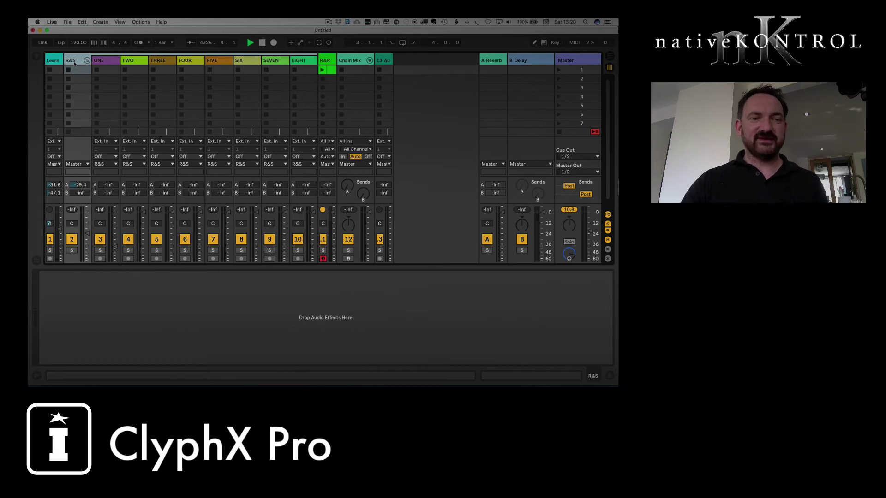
{"action": "left_click", "coordinate": [110, 63]}
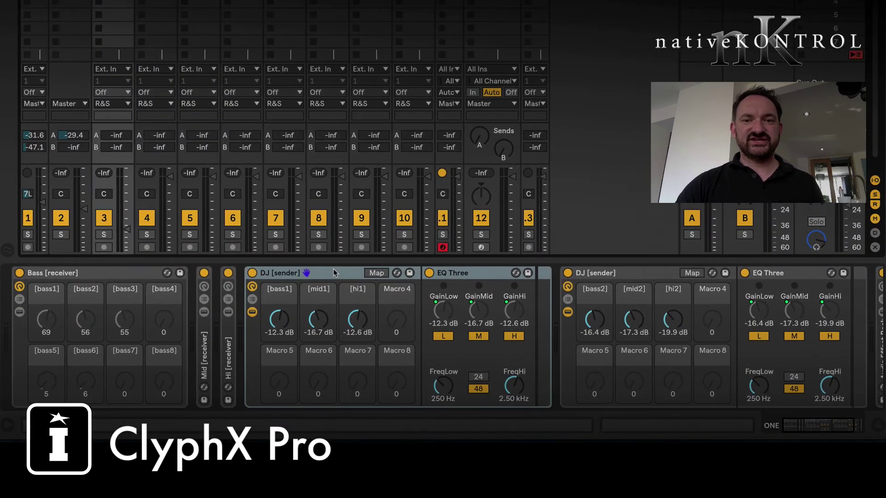
Return to the chain's start and lock the Launch Control to the Bass [receiver] rack
{"action": "scroll", "coordinate": [463, 301], "scroll_direction": "right", "scroll_amount": 3}
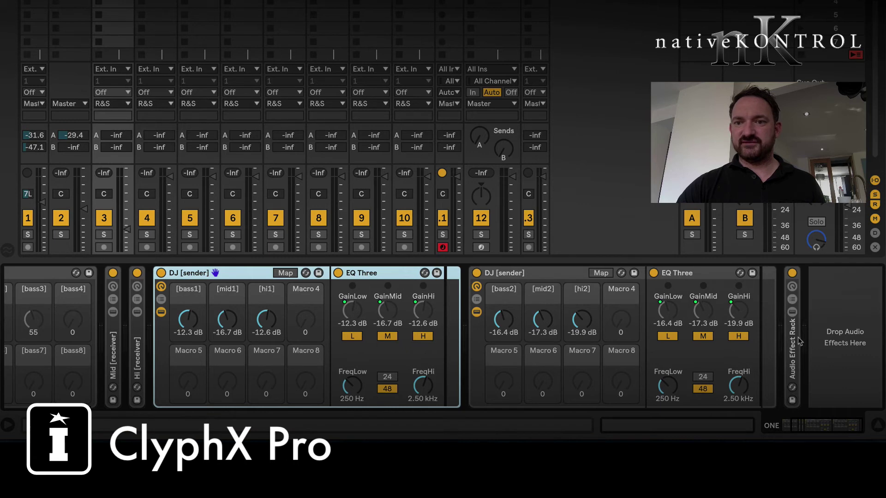
{"action": "scroll", "coordinate": [796, 342], "scroll_direction": "left", "scroll_amount": 3}
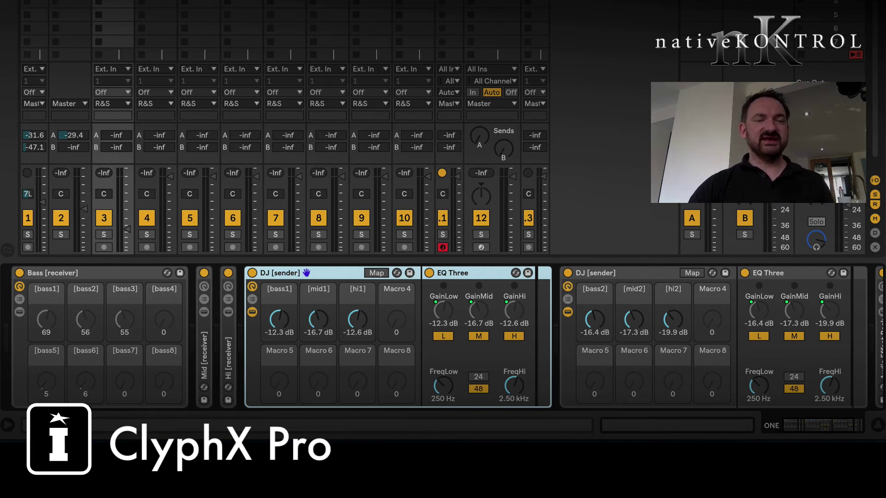
{"action": "left_click", "coordinate": [132, 277]}
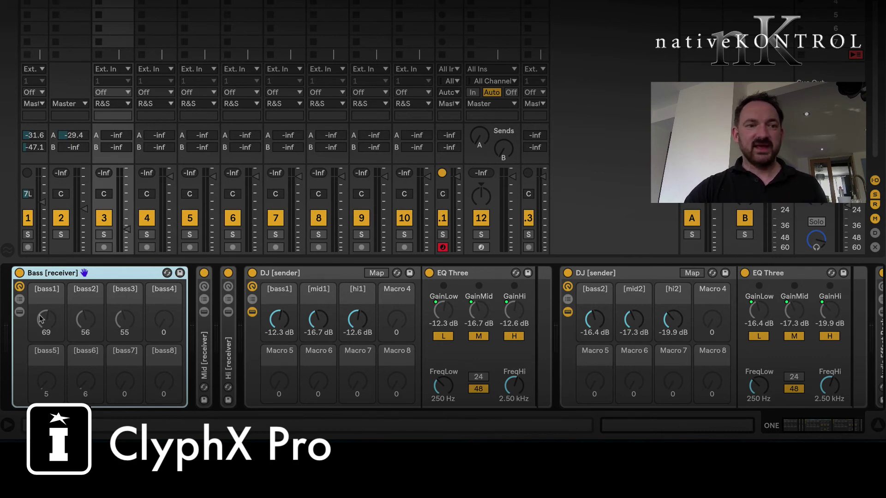
Turn bass1 to 34 and bass2 to 75, dropping EQ Three low gains to -27.1 and -10.4 dB
{"action": "mouse_move", "coordinate": [46, 323]}
{"action": "left_mouse_down"}
{"action": "mouse_move", "coordinate": [46, 303]}
{"action": "mouse_move", "coordinate": [48, 324]}
{"action": "left_mouse_up"}
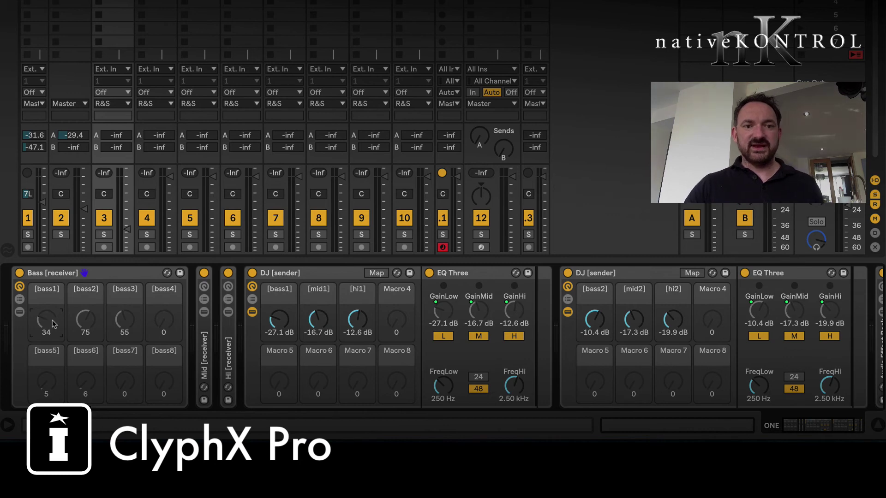
Expand the Mid and Hi [receiver] racks, with hi1 at 69 and hi2 at 55
{"action": "double_click", "coordinate": [207, 359]}
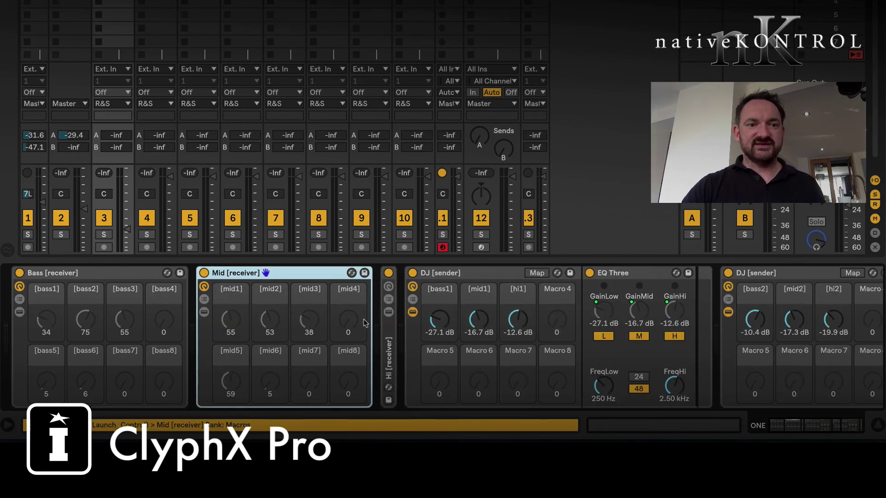
{"action": "double_click", "coordinate": [392, 352]}
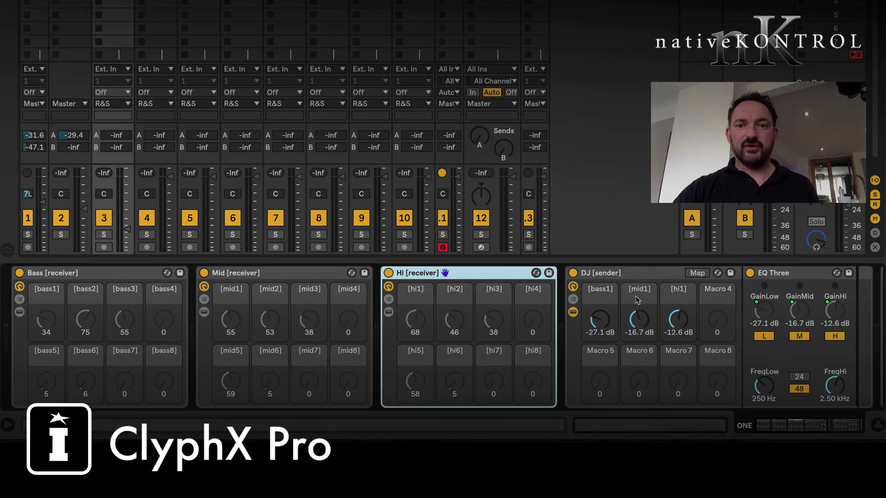
{"action": "scroll", "coordinate": [632, 275], "scroll_direction": "right", "scroll_amount": 2}
{"action": "scroll", "coordinate": [632, 275], "scroll_direction": "right", "scroll_amount": 6}
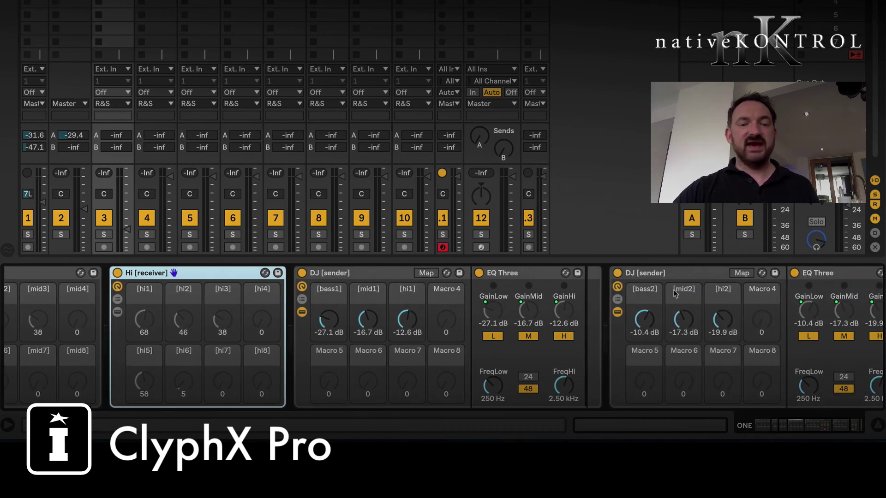
{"action": "scroll", "coordinate": [378, 296], "scroll_direction": "left", "scroll_amount": 8}
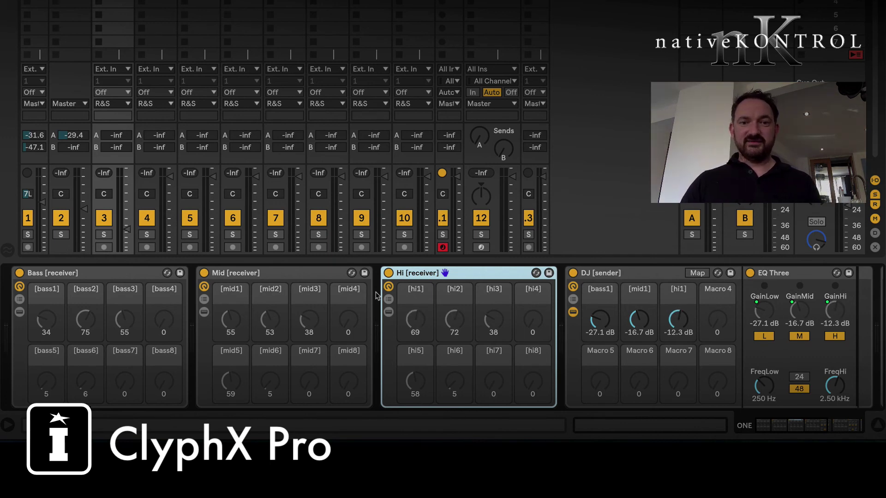
{"action": "scroll", "coordinate": [376, 295], "scroll_direction": "right", "scroll_amount": 5}
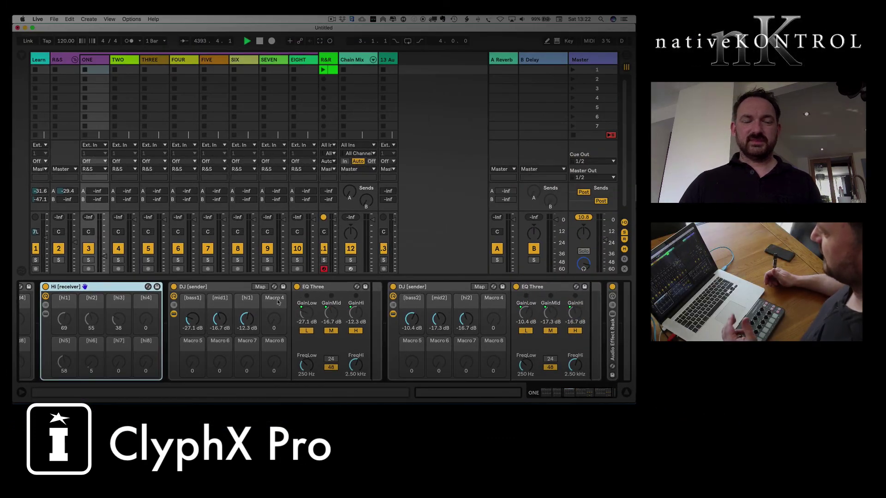
Browse tracks 13 and TWO, returning to track ONE's receiver and sender racks
{"action": "scroll", "coordinate": [278, 302], "scroll_direction": "left", "scroll_amount": 4}
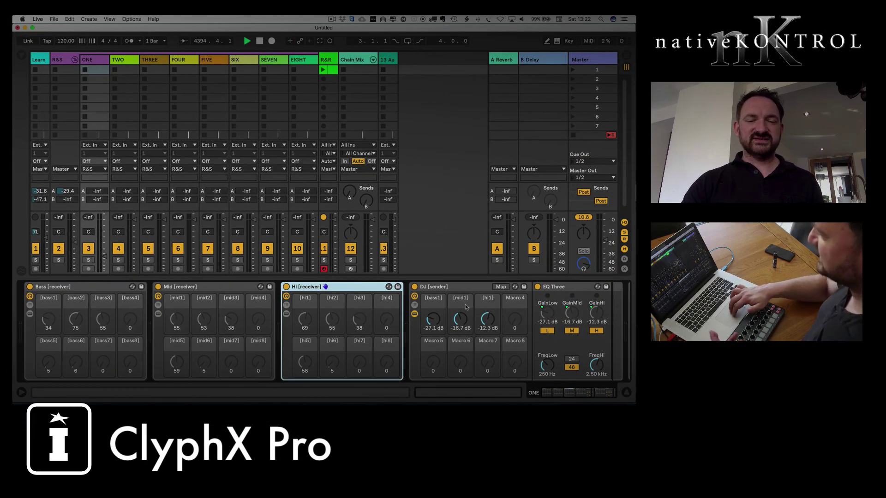
{"action": "left_click", "coordinate": [383, 249]}
{"action": "left_click", "coordinate": [94, 59]}
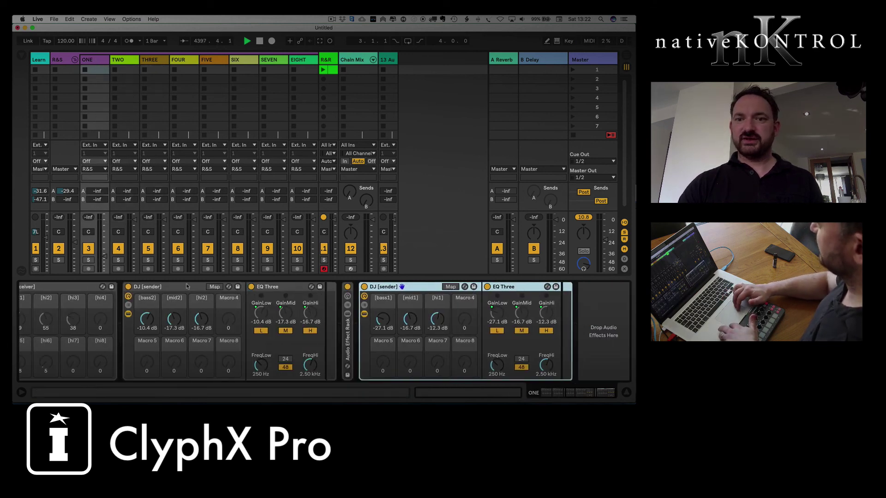
{"action": "left_click", "coordinate": [178, 290]}
{"action": "left_click", "coordinate": [125, 60]}
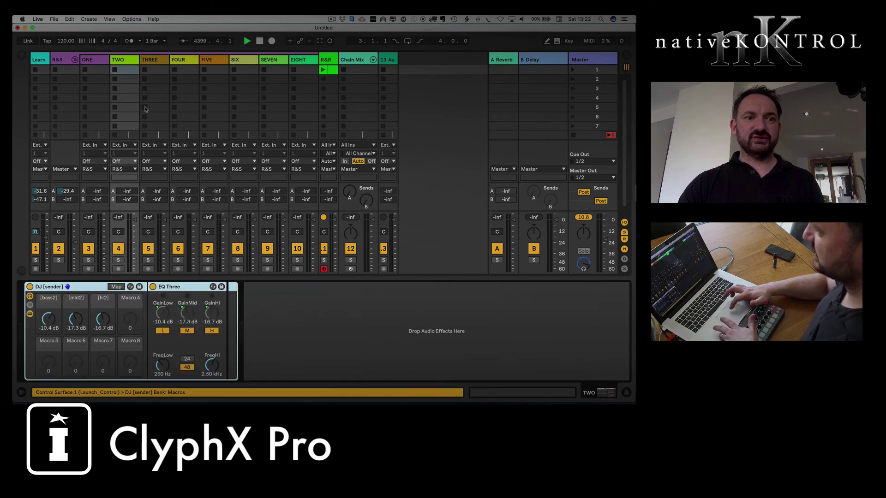
{"action": "left_click", "coordinate": [92, 60]}
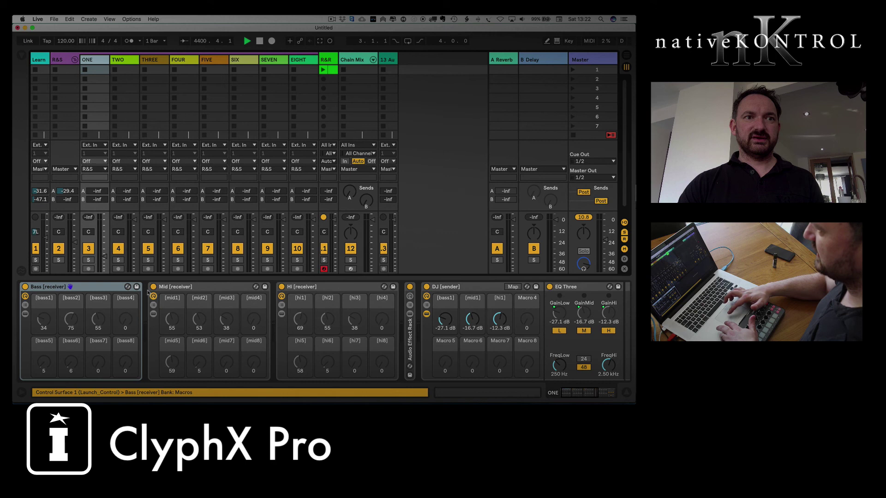
Select the Bass, Mid and Hi [receiver] racks on track ONE and move to the R&S track
{"action": "left_click", "coordinate": [96, 290]}
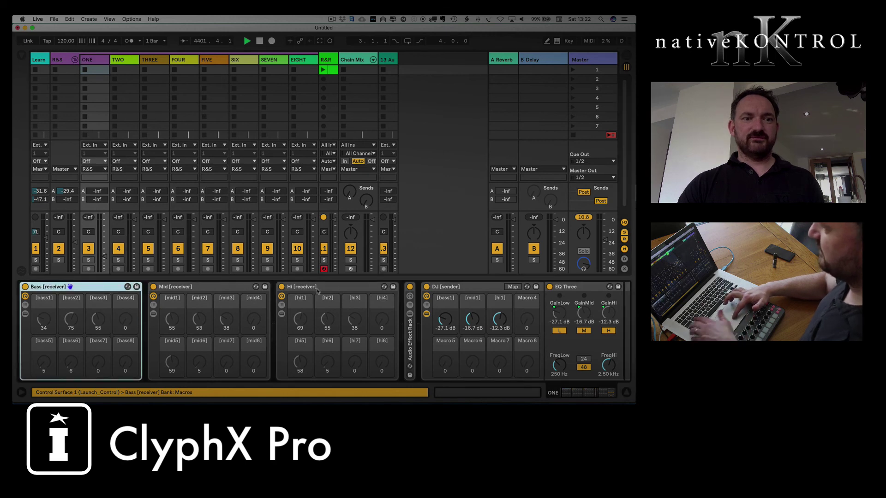
{"action": "left_click", "coordinate": [325, 292], "text": "shift"}
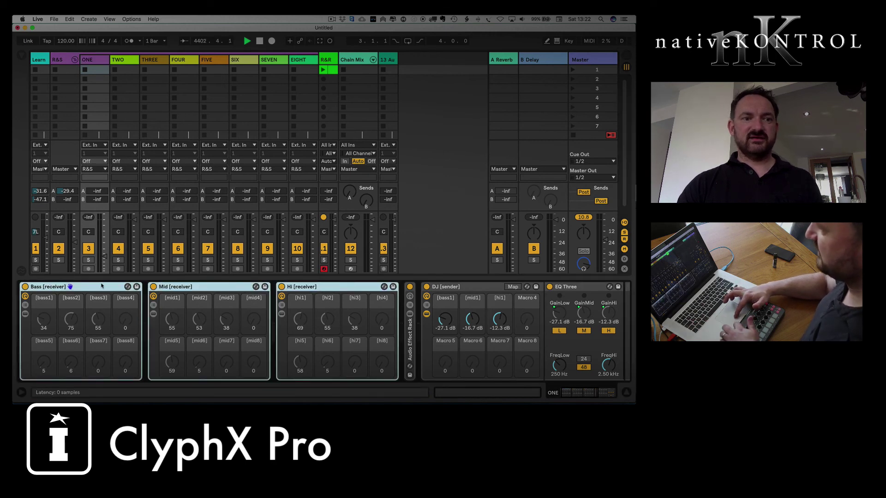
{"action": "left_click", "coordinate": [67, 63]}
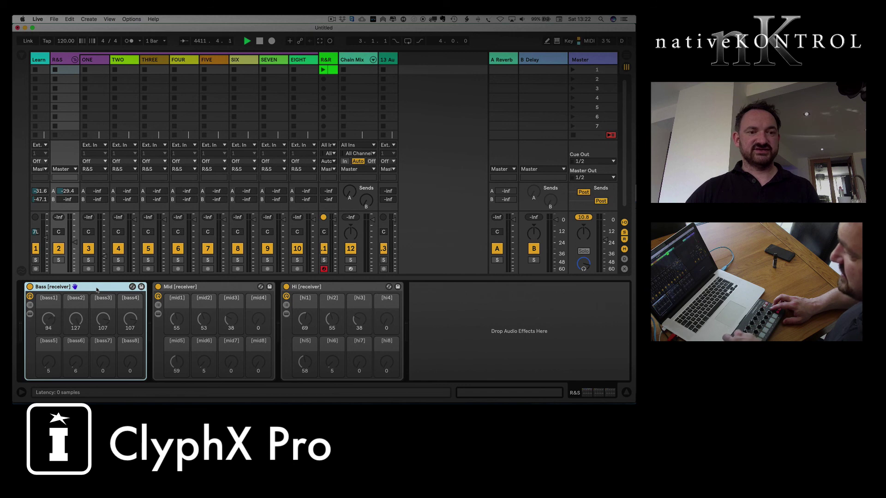
Compare tracks ONE, TWO and R&S as the Bass receiver (bass1 69, bass2 71) sets low EQ to -10.7/-12.3 dB
{"action": "left_click", "coordinate": [94, 58]}
{"action": "left_click", "coordinate": [129, 59]}
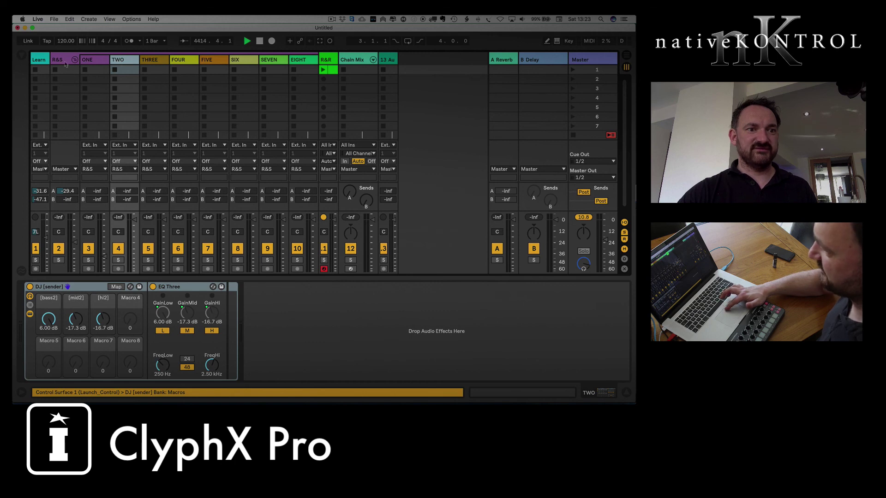
{"action": "left_click", "coordinate": [65, 64]}
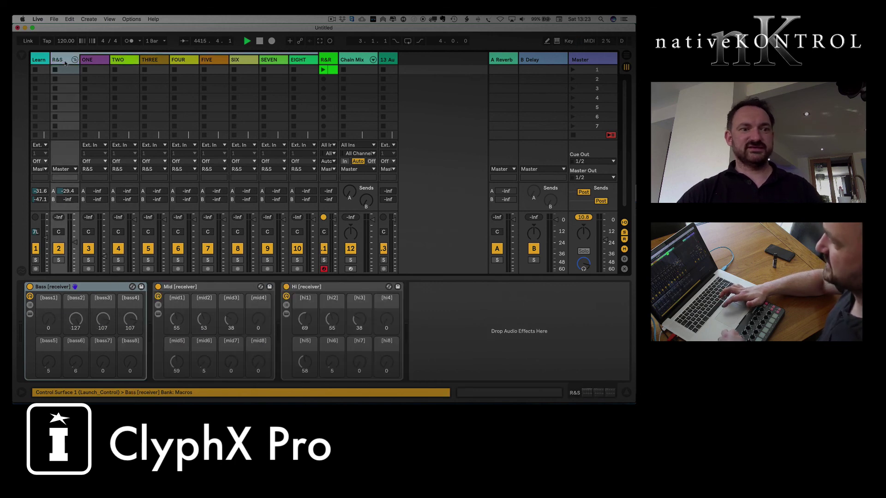
{"action": "left_click", "coordinate": [91, 61]}
{"action": "left_click", "coordinate": [126, 63]}
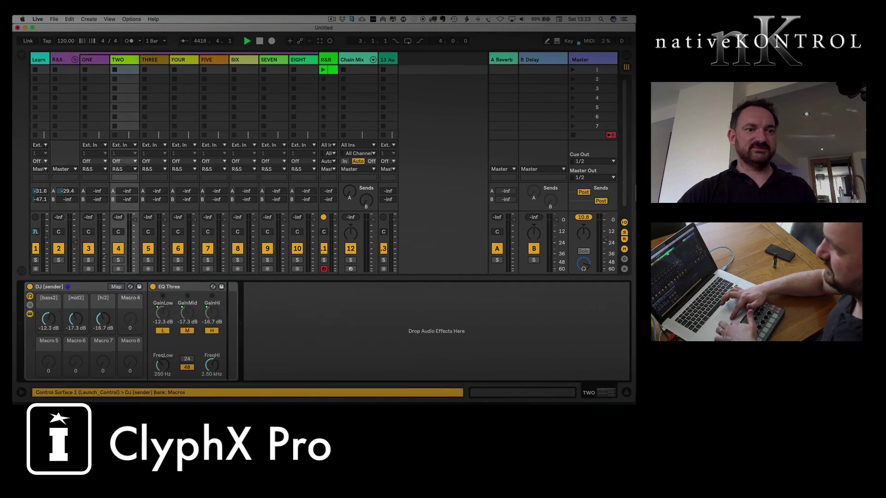
{"action": "left_click", "coordinate": [93, 63]}
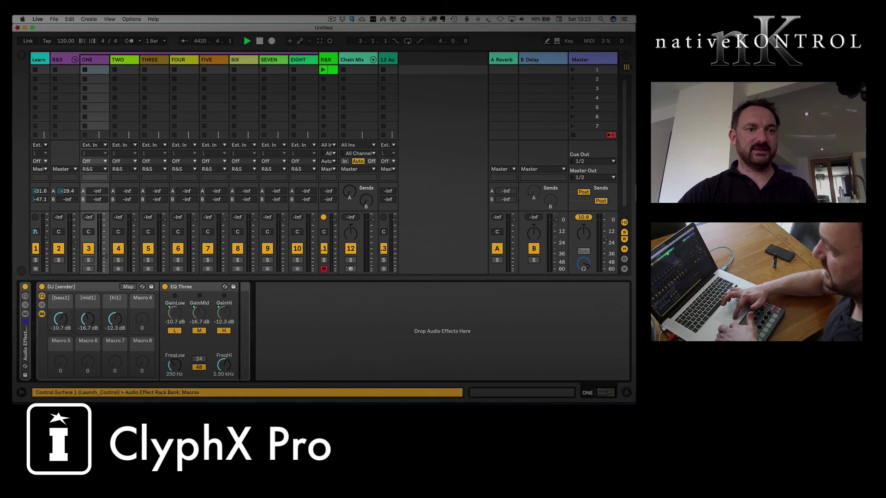
{"action": "left_click", "coordinate": [64, 63]}
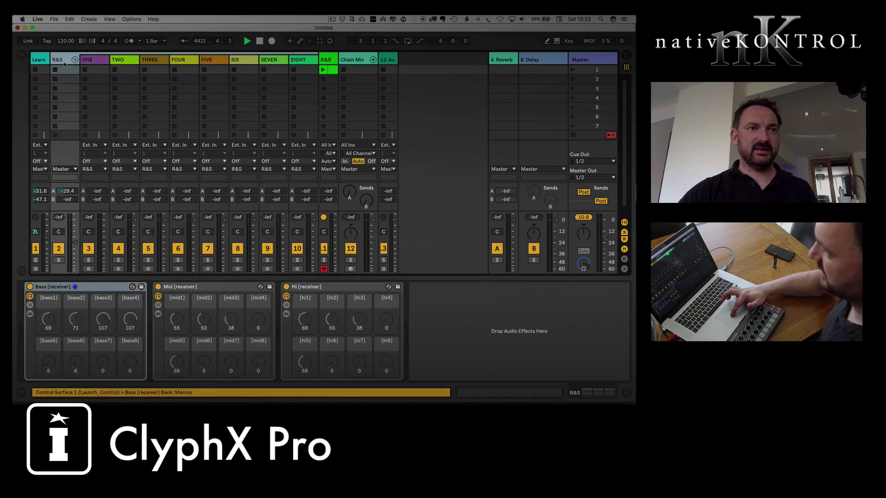